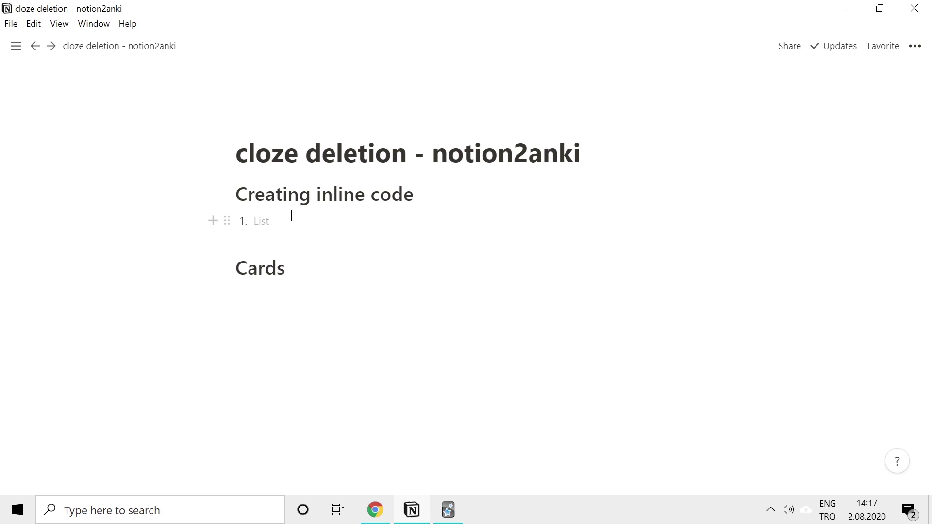
# List the three methods as items: shortcut, markdown and popup menu
pyautogui.write('shortcut')
pyautogui.press('Return')
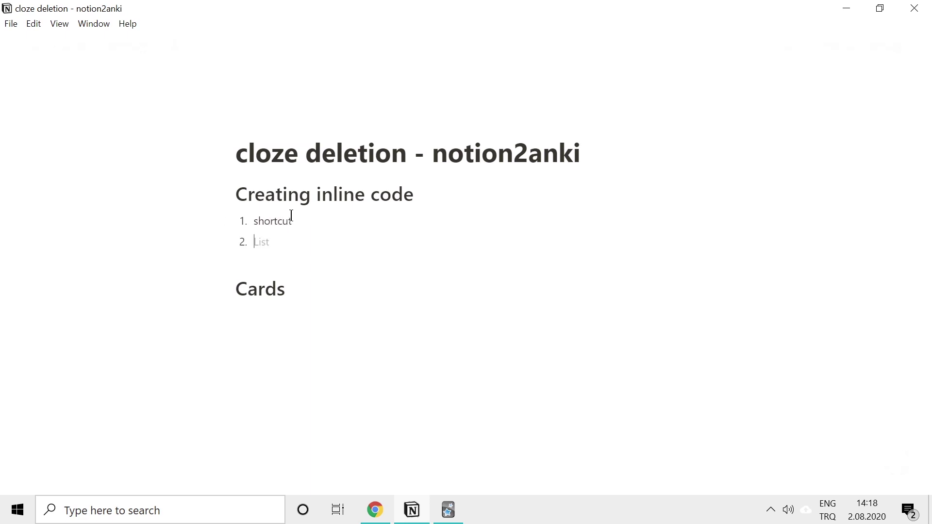
pyautogui.write('markdown')
pyautogui.press('Return')
pyautogui.write('popup')
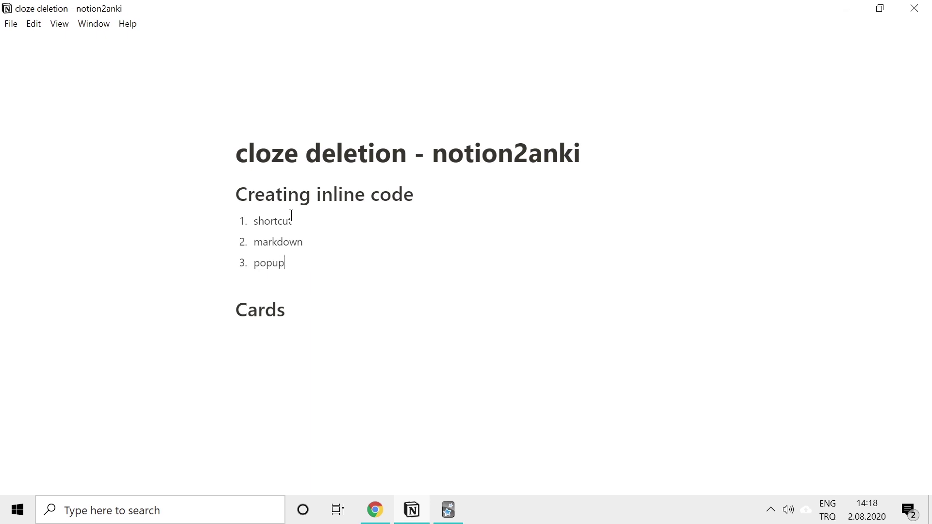
pyautogui.write(' menu')
# Under shortcut, add 'cmd/ctrl + e' and an 'inline code' example formatted with Ctrl+E
pyautogui.click(306, 221)
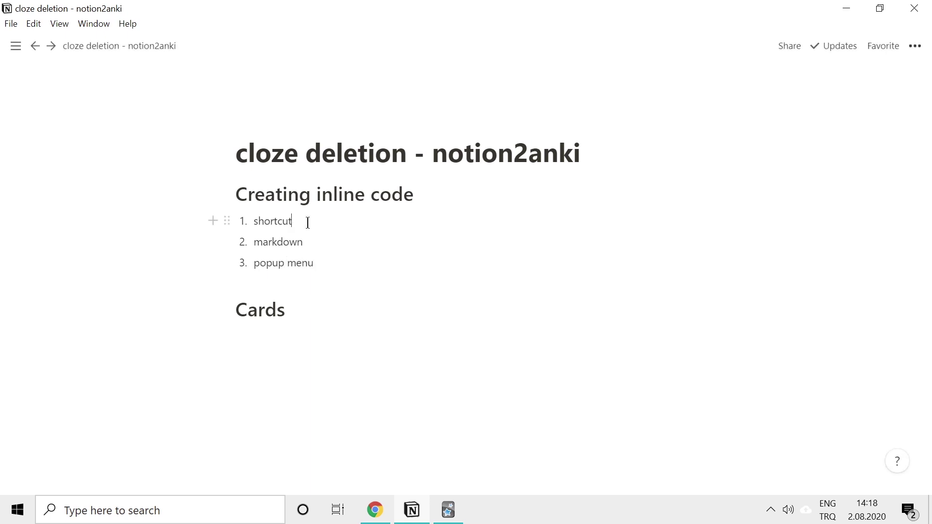
pyautogui.hotkey('shift', 'Return')
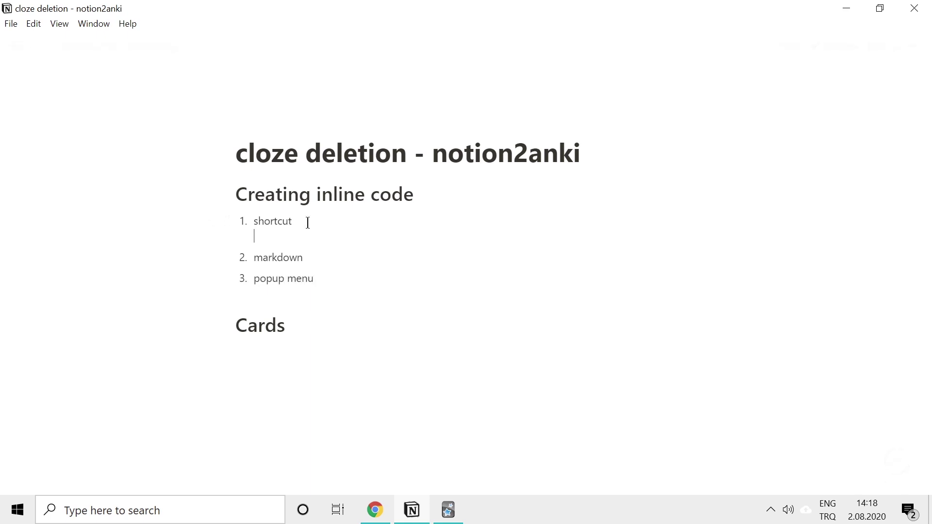
pyautogui.write('cmd/')
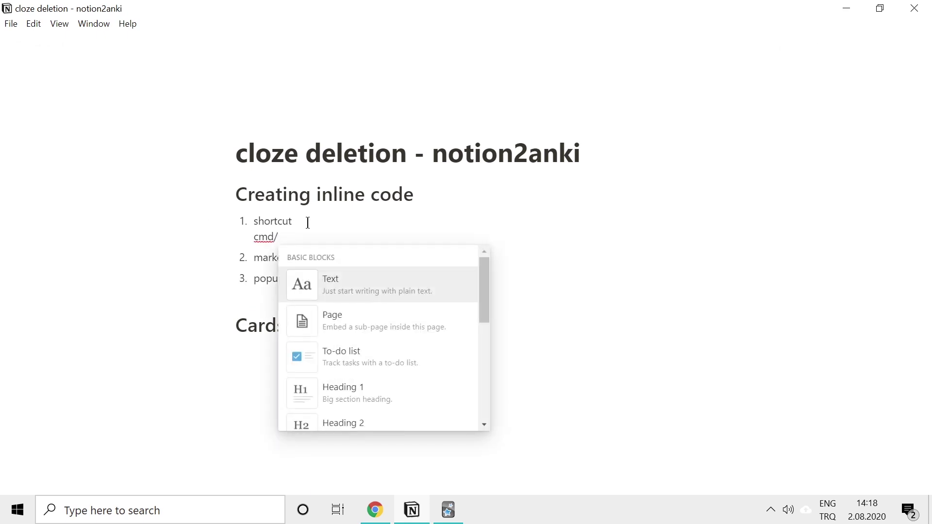
pyautogui.write('ctrl + e')
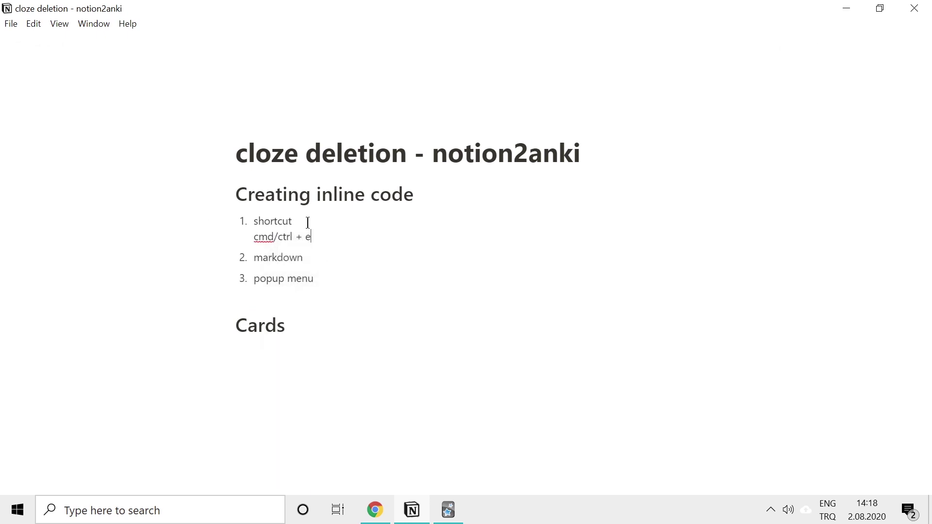
pyautogui.hotkey('shift', 'Return')
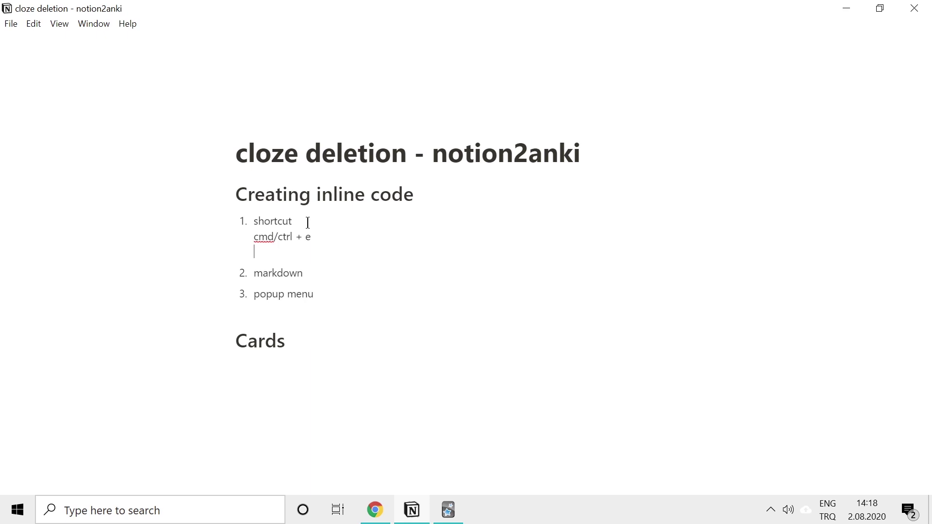
pyautogui.hotkey('ctrl', 'e')
pyautogui.write('inl')
pyautogui.write('ine code')
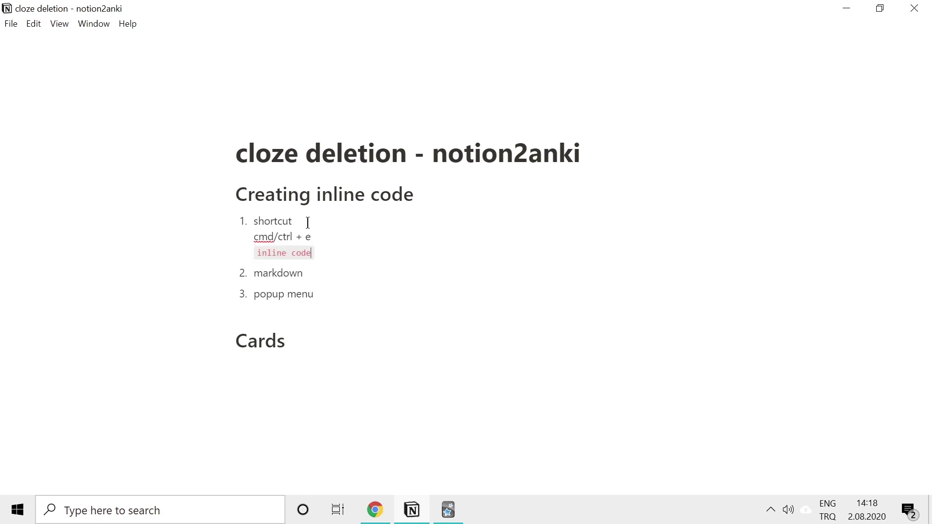
pyautogui.click(323, 275)
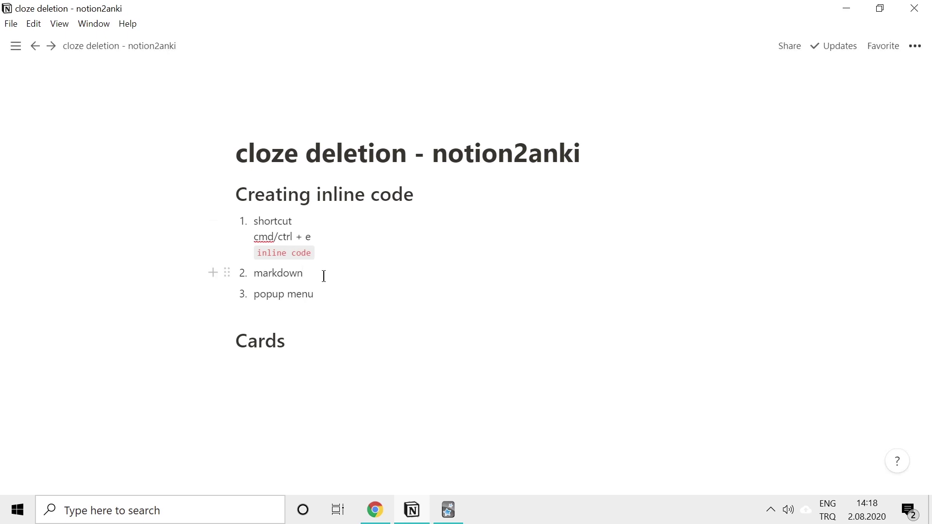
# Add 'inline code' examples under markdown, using backticks, and under popup menu, using the Code button
pyautogui.hotkey('shift', 'Return')
pyautogui.write('`')
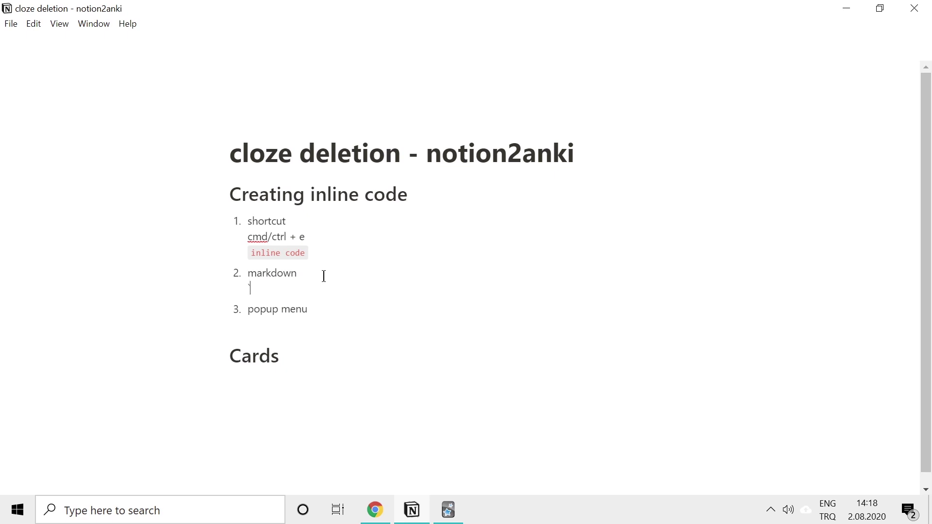
pyautogui.write('inline ')
pyautogui.write('code')
pyautogui.write('`')
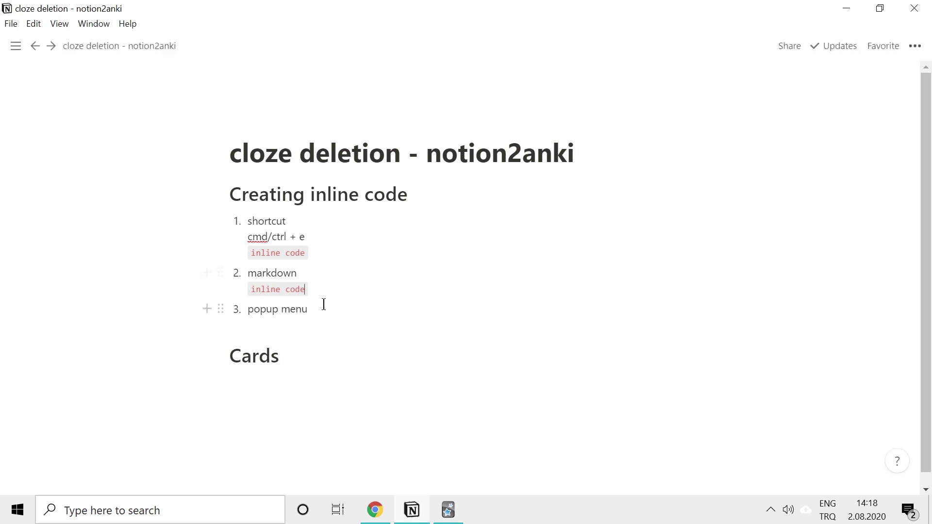
pyautogui.click(330, 309)
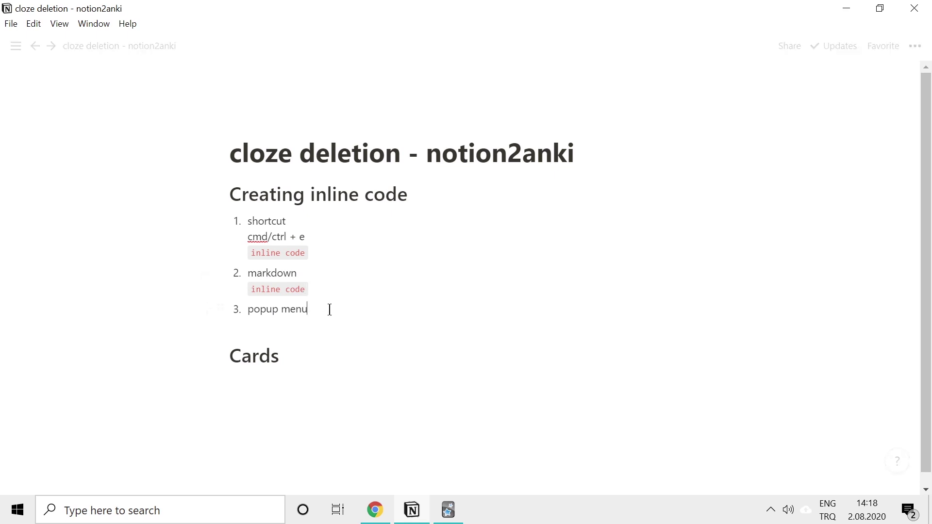
pyautogui.hotkey('shift', 'Return')
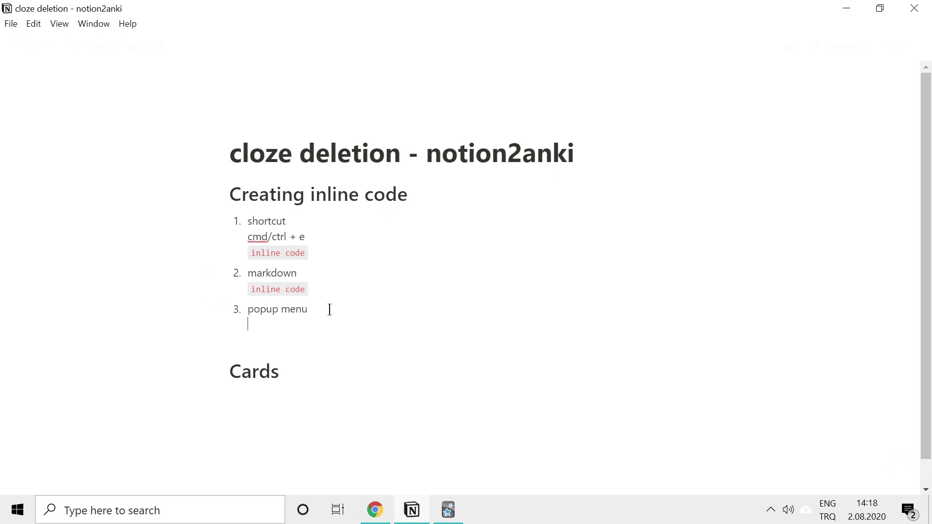
pyautogui.write('inl')
pyautogui.write('ine code')
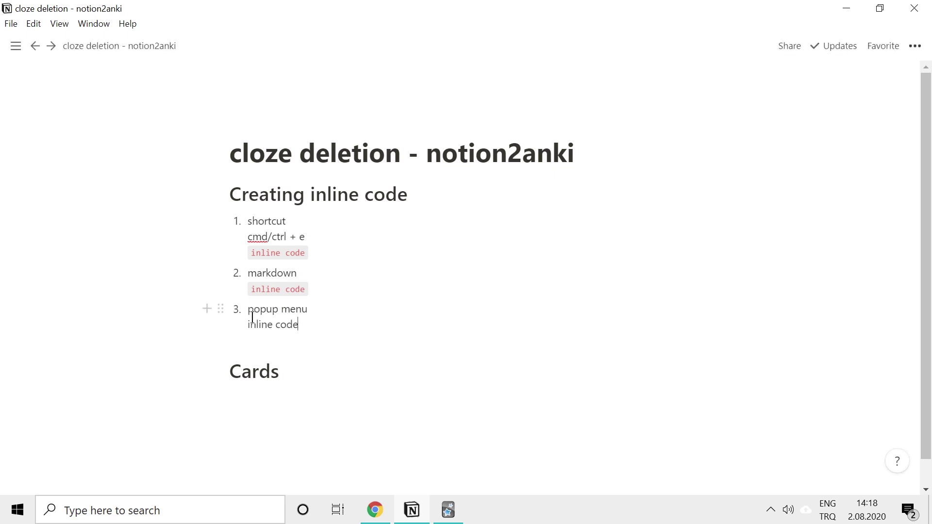
pyautogui.moveTo(248, 325); pyautogui.dragTo(300, 326)
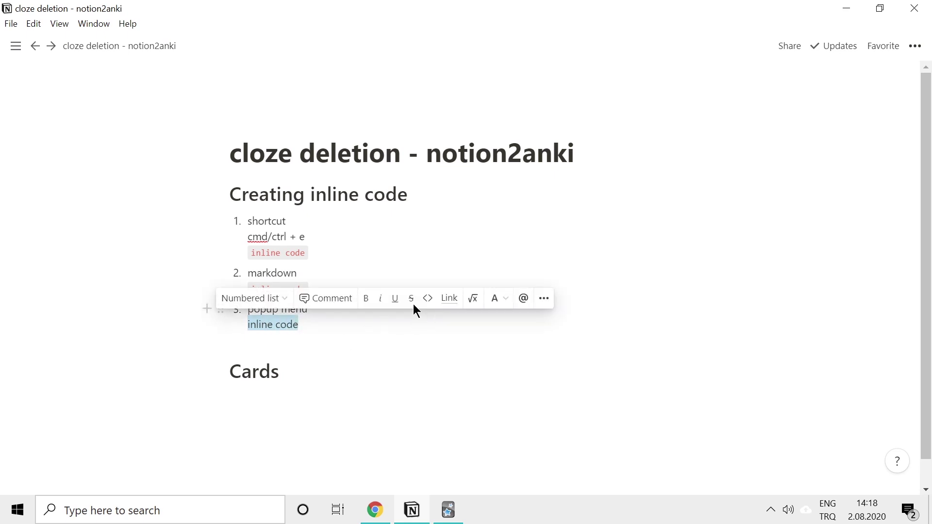
pyautogui.click(427, 303)
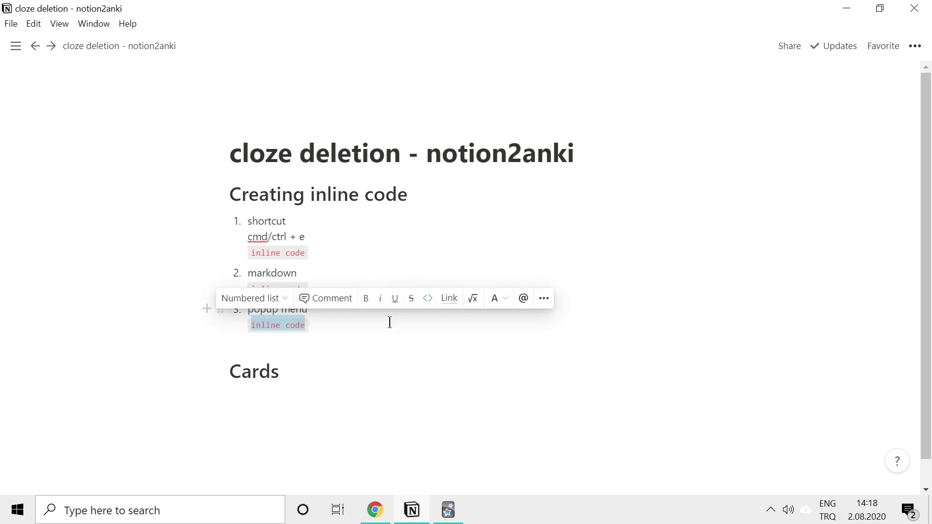
pyautogui.click(328, 329)
# Create a toggle card 'The capital city of Turkey is Ankara.' with Ankara as inline code
pyautogui.scroll(-1, 308, 349)
pyautogui.moveTo(254, 344)
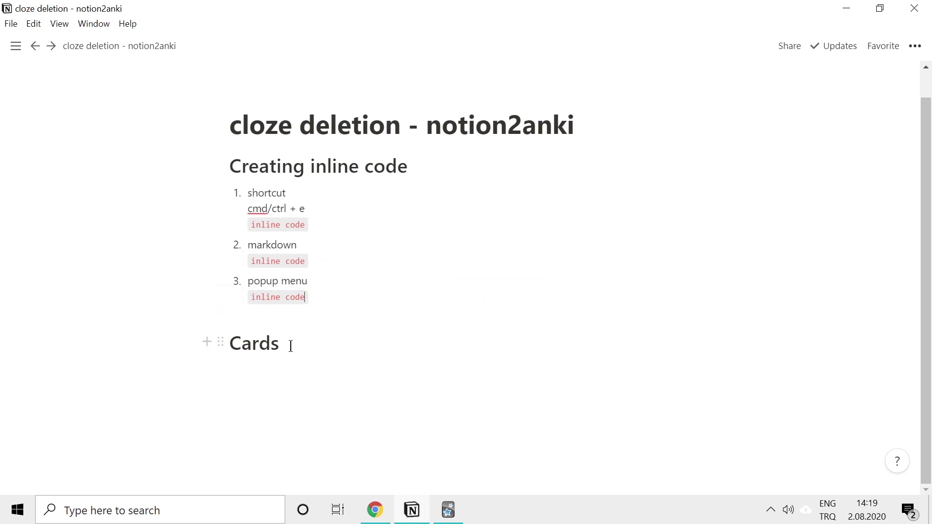
pyautogui.click(279, 360)
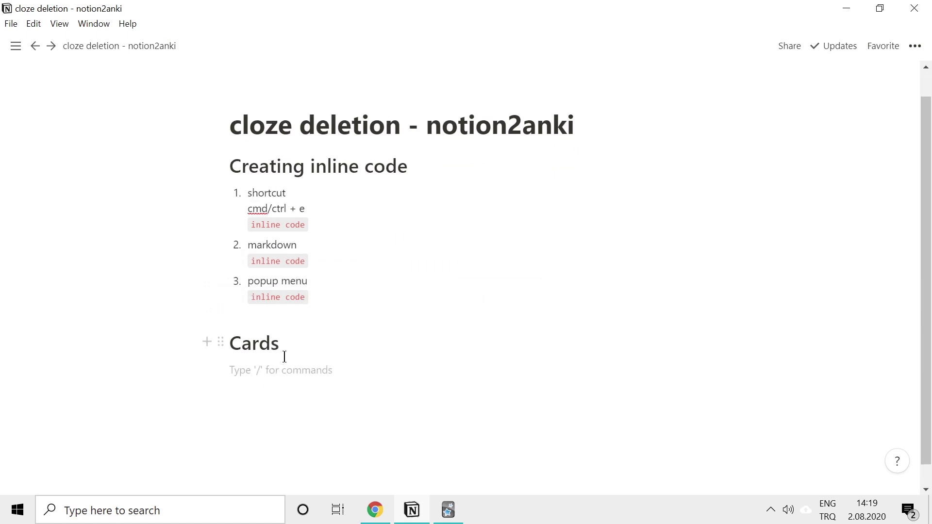
pyautogui.write('>')
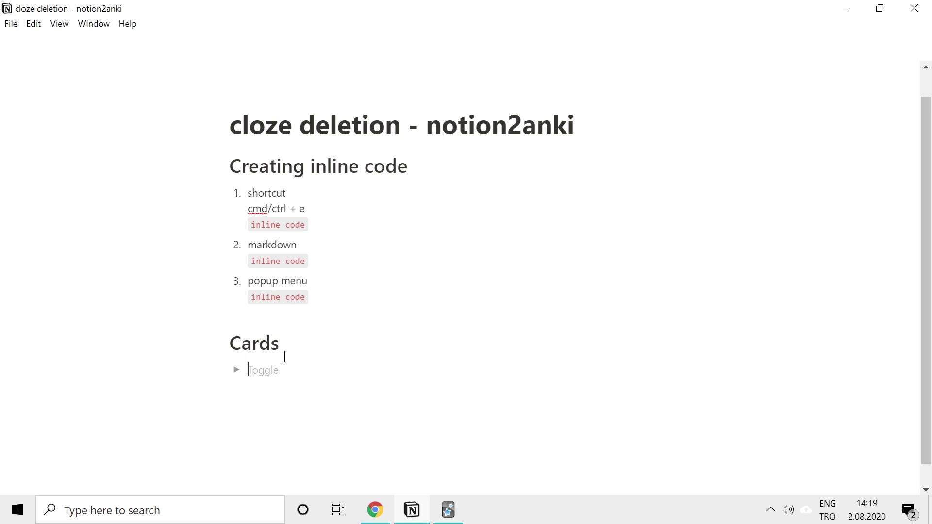
pyautogui.write('The ')
pyautogui.write('capita')
pyautogui.press('BackSpace')
pyautogui.write('l')
pyautogui.press('BackSpace')
pyautogui.write('al city of Turkey is')
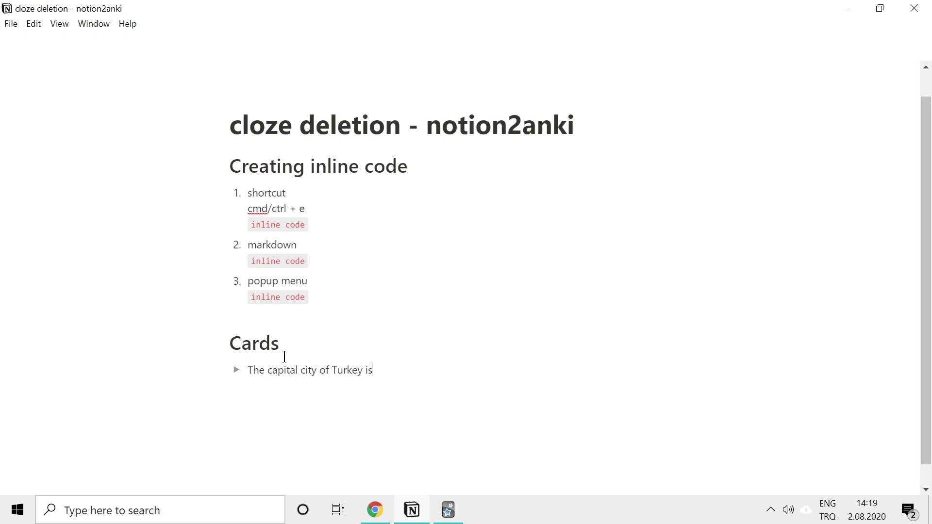
pyautogui.hotkey('ctrl', 'e')
pyautogui.write('Anka')
pyautogui.write('ra.')
# Note inside the toggle that Istanbul is Turkey's biggest city but not the capital, then collapse it
pyautogui.click(237, 370)
pyautogui.click(292, 390)
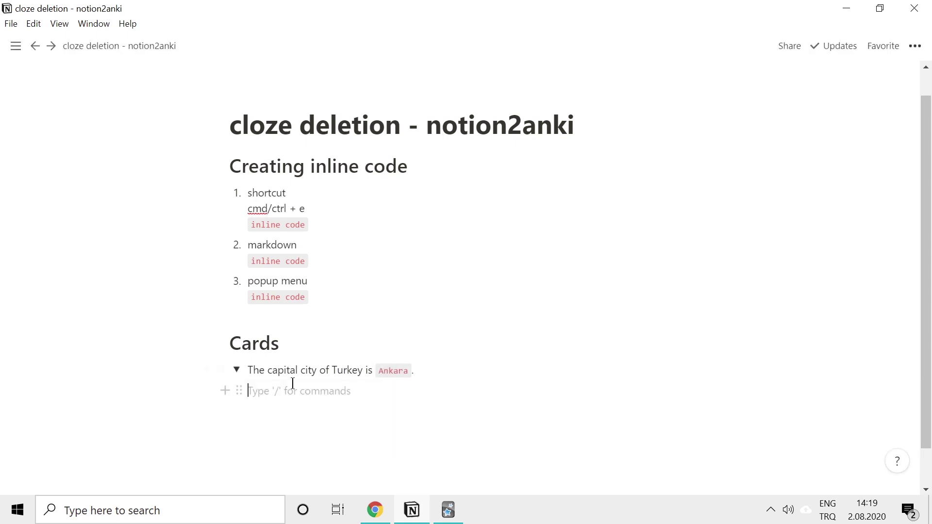
pyautogui.write('Include')
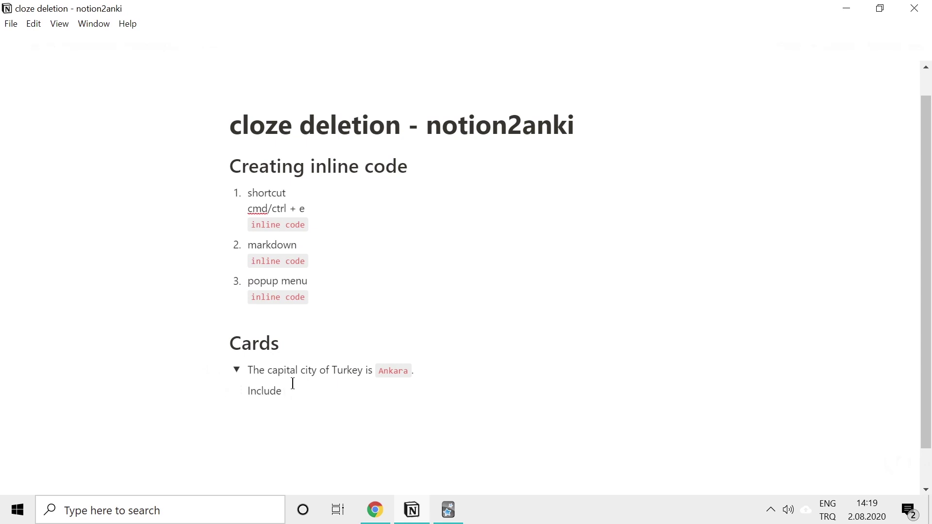
pyautogui.press('BackSpace')
pyautogui.press('BackSpace')
pyautogui.press('BackSpace')
pyautogui.press('BackSpace')
pyautogui.press('BackSpace')
pyautogui.press('BackSpace')
pyautogui.write('Istanbu')
pyautogui.press('BackSpace')
pyautogui.press('BackSpace')
pyautogui.write('bul is')
pyautogui.write(' the biggest ci')
pyautogui.write('ty in')
pyautogui.write(' Turley')
pyautogui.press('BackSpace')
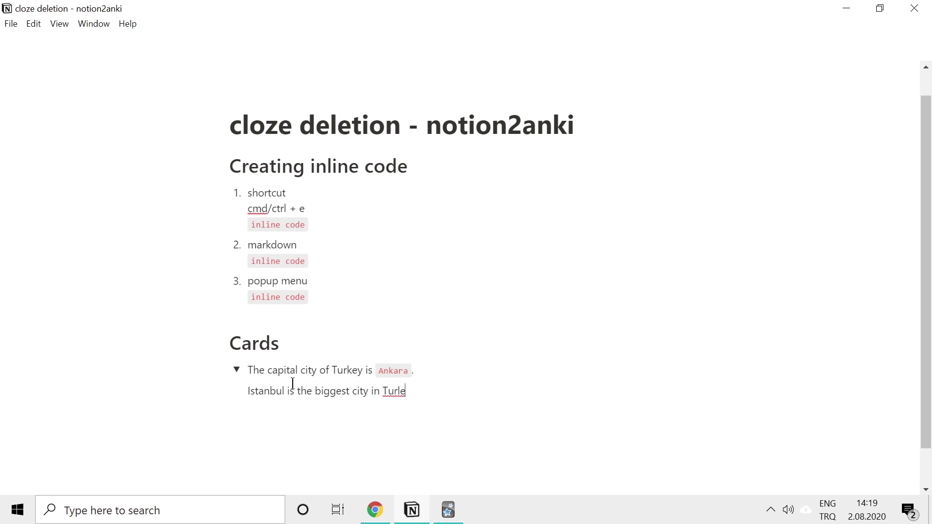
pyautogui.press('BackSpace')
pyautogui.press('BackSpace')
pyautogui.press('BackSpace')
pyautogui.write('rkey but')
pyautogui.write(' it is')
pyautogui.write(' **not** the')
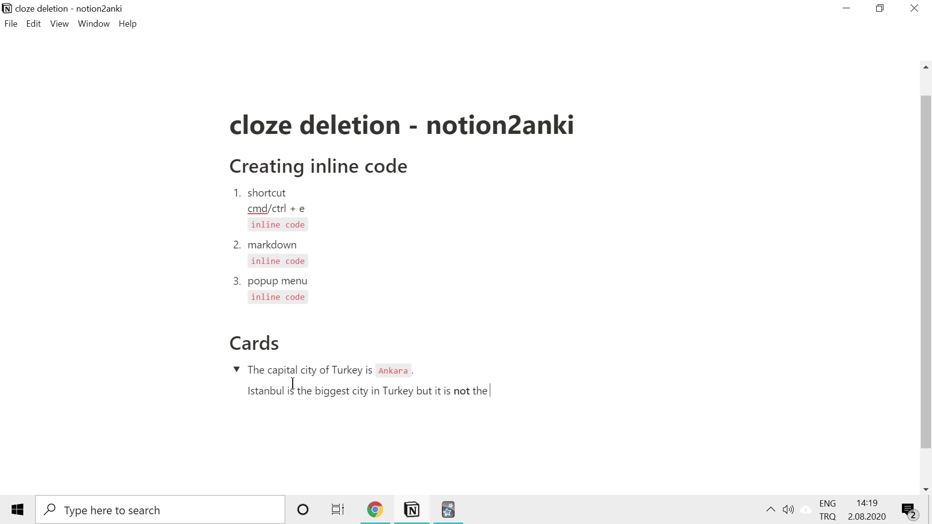
pyautogui.write('capital.')
pyautogui.click(237, 370)
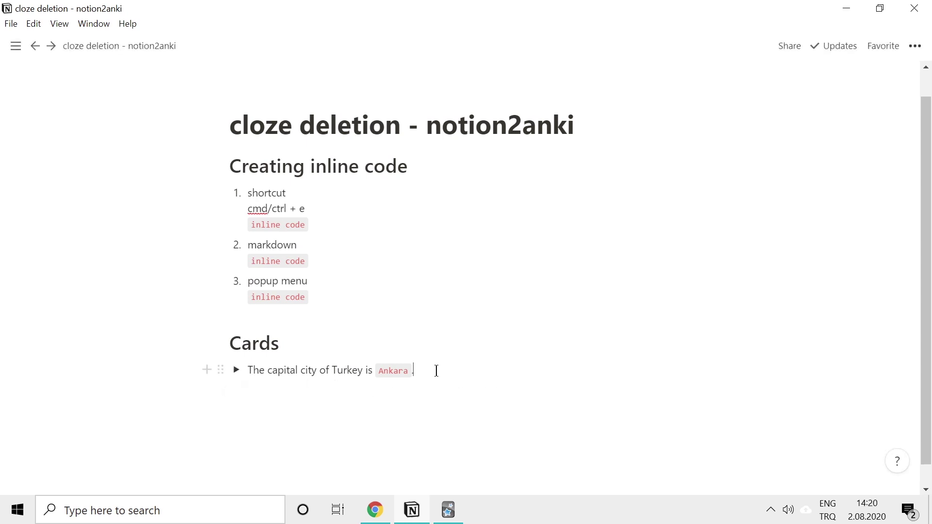
# Add toggle card 'ATP is produced at the end of cellular respiration.' with ATP as code, then begin 'warten'
pyautogui.press('Return')
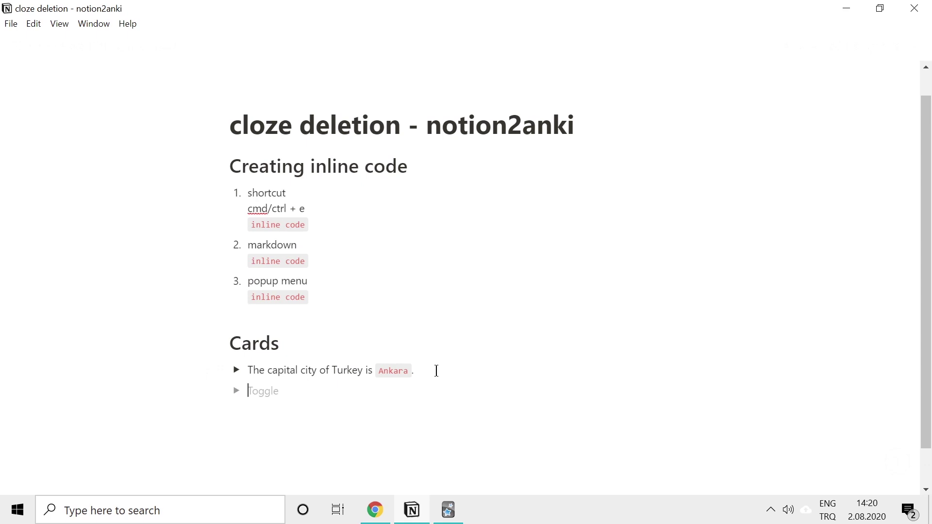
pyautogui.write('ATP is pro')
pyautogui.write('duced ')
pyautogui.write('at the end')
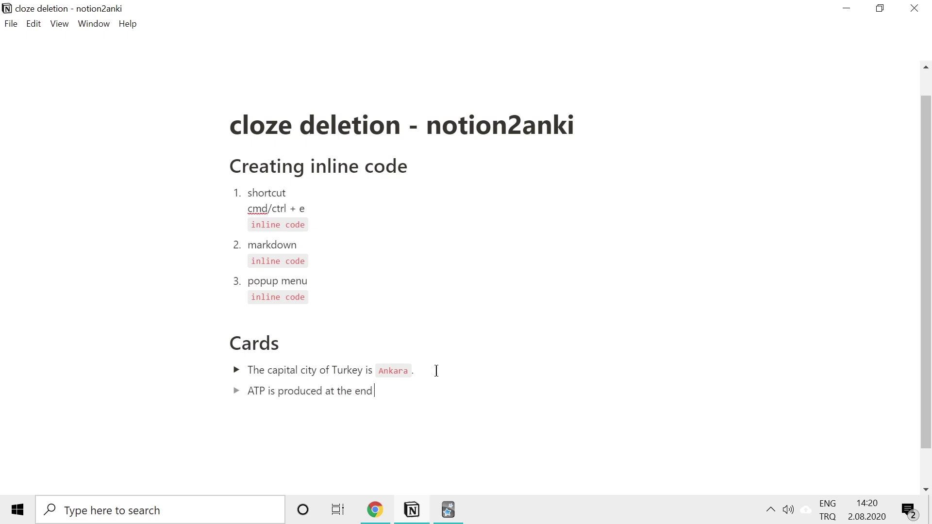
pyautogui.write(' of cellu')
pyautogui.write('lar respirat')
pyautogui.write('ion.')
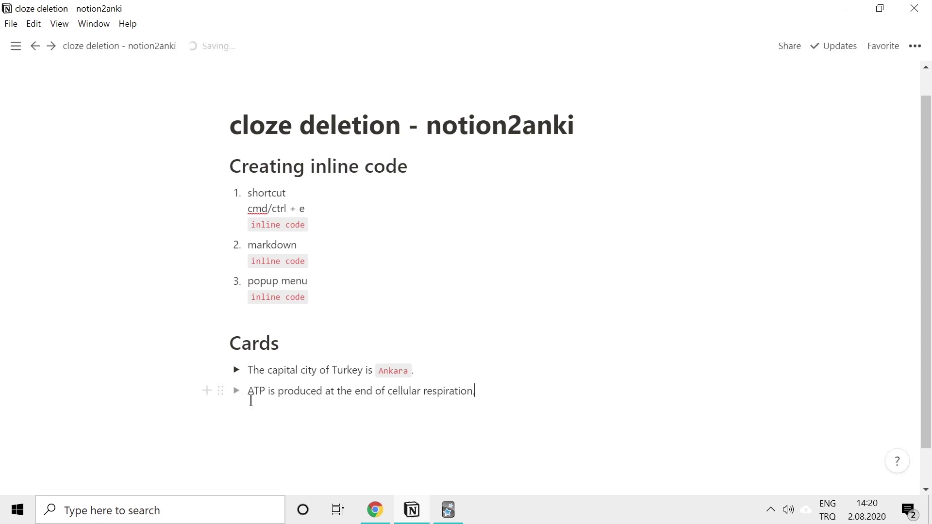
pyautogui.moveTo(249, 390); pyautogui.dragTo(266, 391)
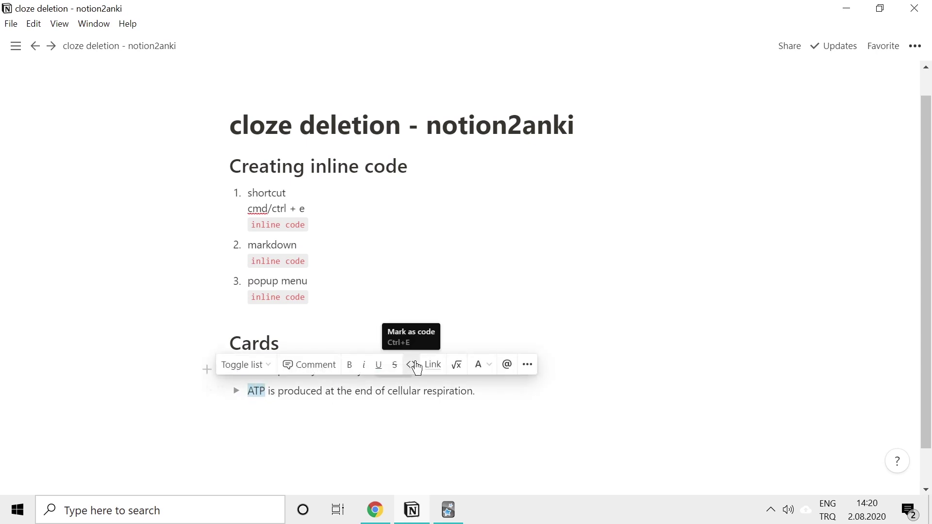
pyautogui.click(417, 368)
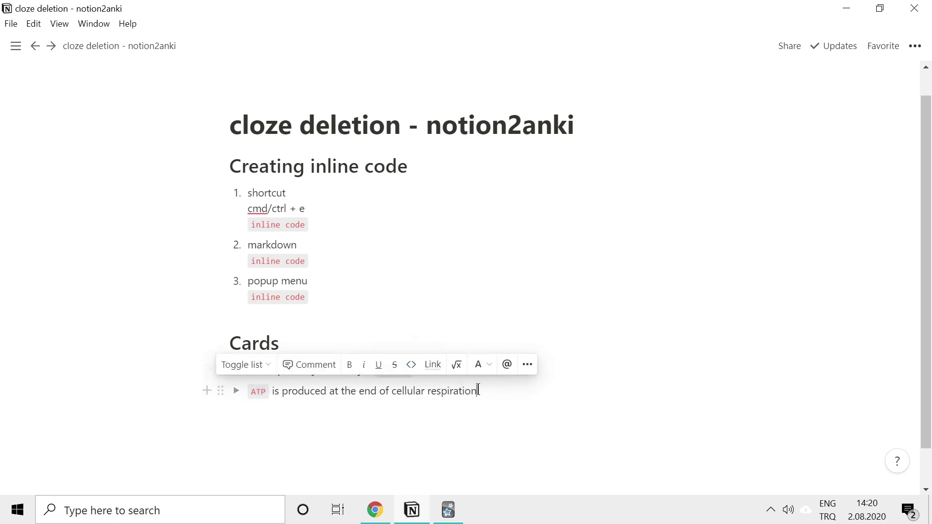
pyautogui.press('Return')
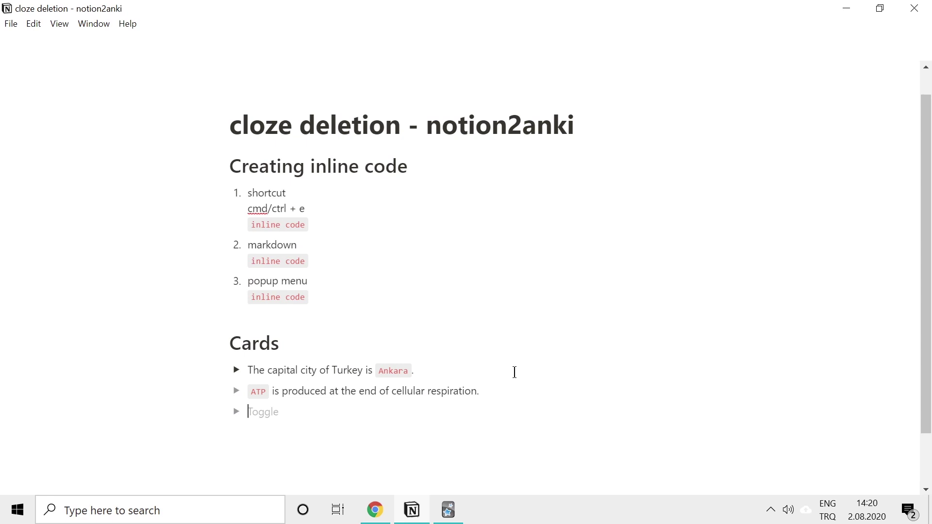
pyautogui.write('warten')
# Complete 'warten auf + Akk.' with auf and Akk. as inline code, hiding 'to wait for sth'
pyautogui.hotkey('ctrl', 'e')
pyautogui.write('auf +')
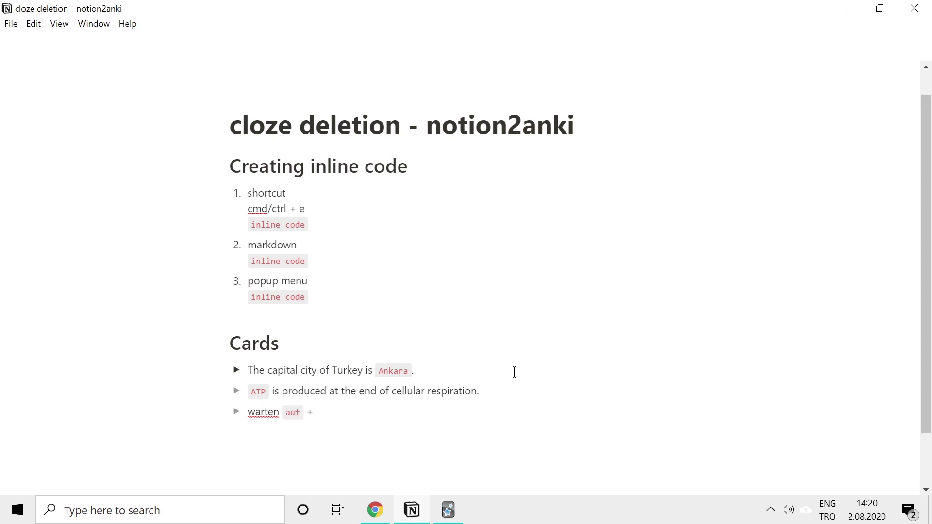
pyautogui.hotkey('ctrl', 'e')
pyautogui.write('Akk')
pyautogui.write('.')
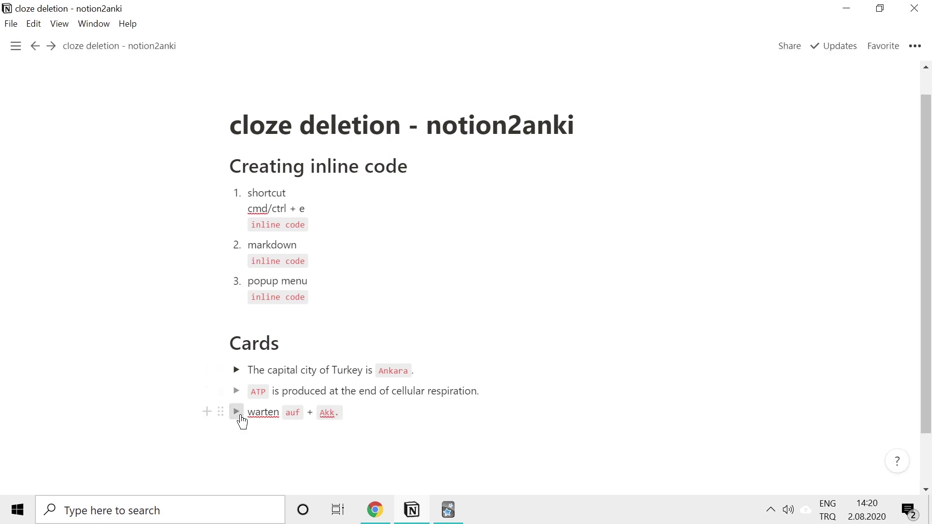
pyautogui.click(241, 416)
pyautogui.click(281, 434)
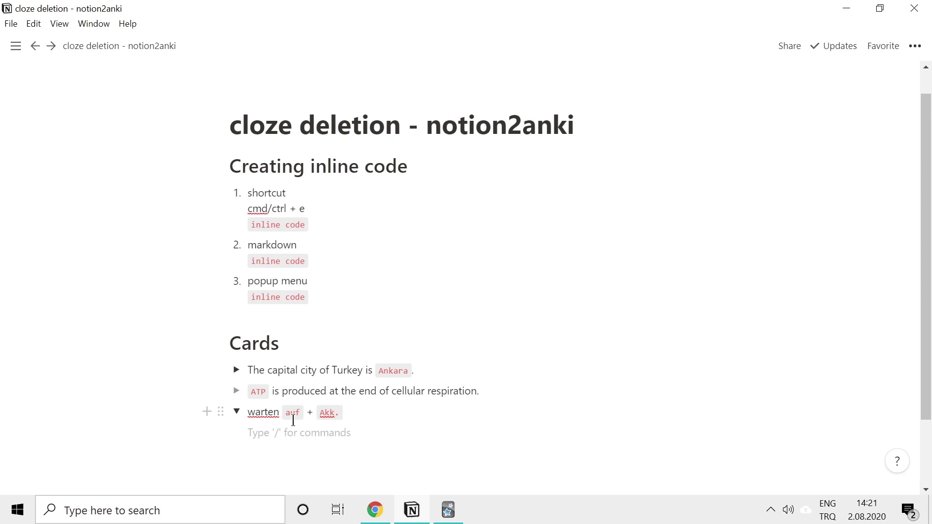
pyautogui.write('to wait for sth')
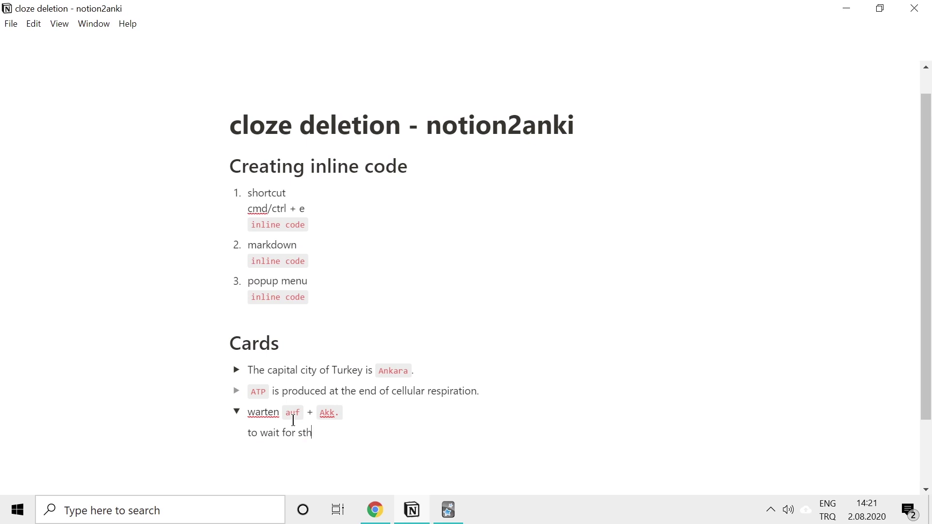
pyautogui.click(236, 412)
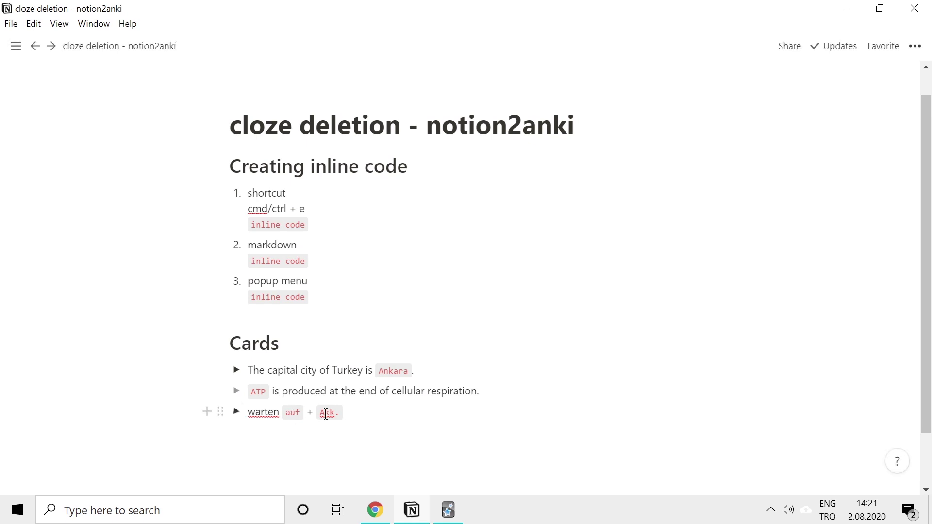
# Start a new toggle card beginning 'andare' with 'in' as inline code
pyautogui.click(355, 419)
pyautogui.press('Return')
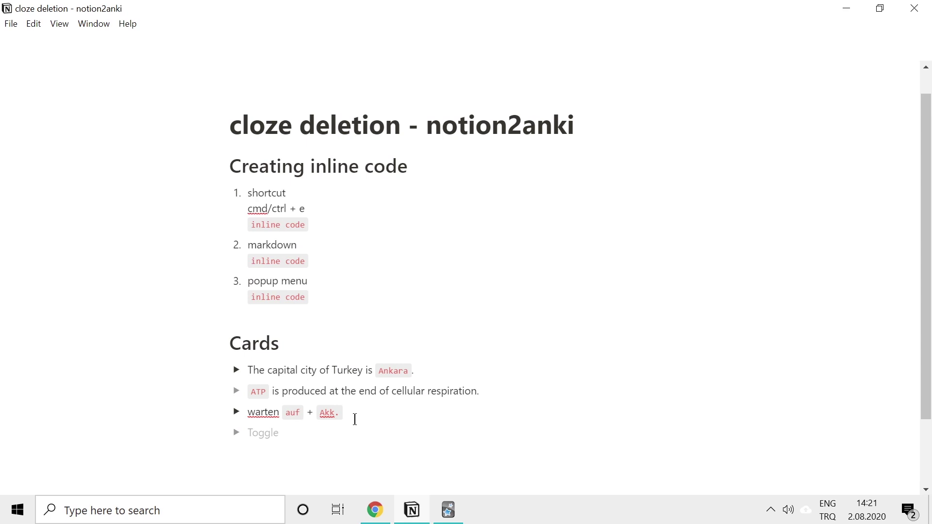
pyautogui.write('and')
pyautogui.write('are')
pyautogui.write(' `in` ')
pyautogui.write('icitt')
# Fix the typos and complete the card title as 'andare in bicicletta'
pyautogui.press('BackSpace')
pyautogui.press('BackSpace')
pyautogui.press('BackSpace')
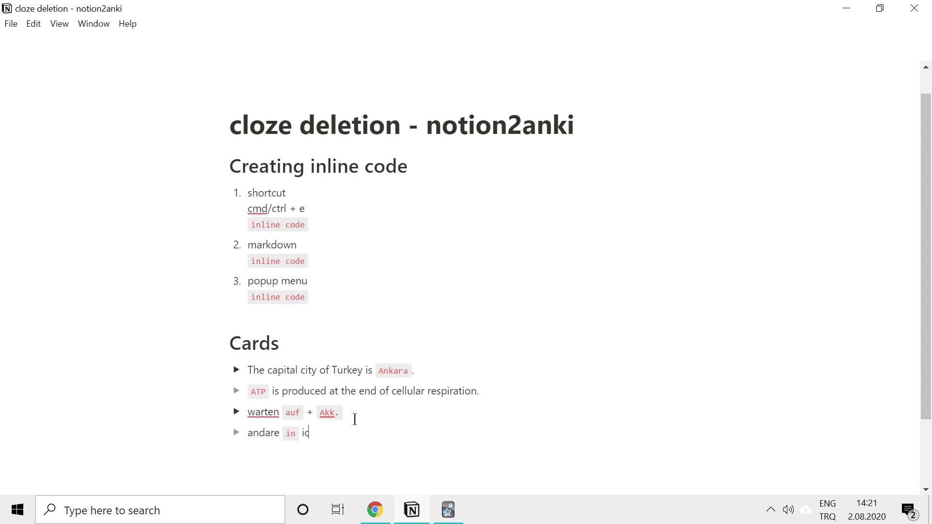
pyautogui.press('BackSpace')
pyautogui.press('BackSpace')
pyautogui.click(354, 419)
pyautogui.write('bici')
pyautogui.press('BackSpace')
pyautogui.press('BackSpace')
pyautogui.press('BackSpace')
pyautogui.press('BackSpace')
pyautogui.click(323, 435)
pyautogui.write('bicicl')
pyautogui.write('etta')
# Hide the answer 'to ride a bike' in the collapsed toggle and start a new toggle
pyautogui.click(236, 433)
pyautogui.click(266, 454)
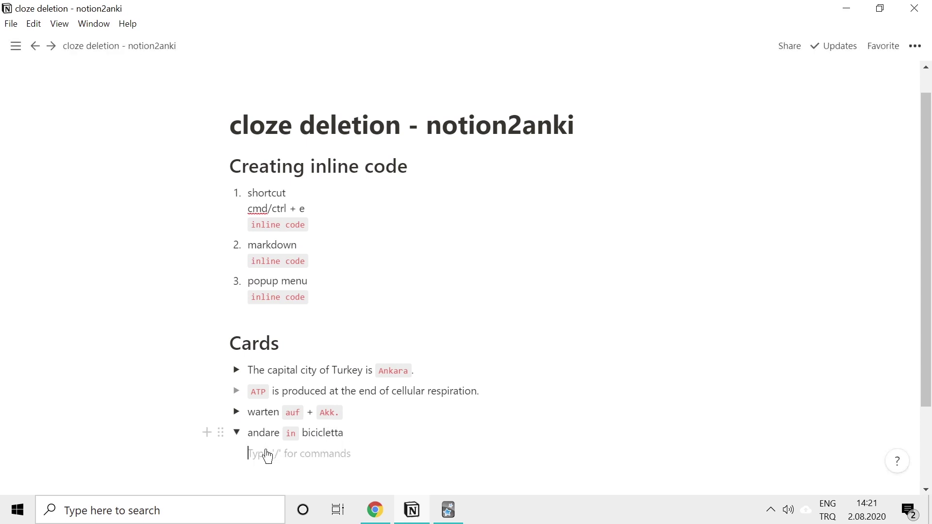
pyautogui.write('to ')
pyautogui.write('ride a')
pyautogui.write(' bak')
pyautogui.press('BackSpace')
pyautogui.press('BackSpace')
pyautogui.write('ia')
pyautogui.press('BackSpace')
pyautogui.press('BackSpace')
pyautogui.write('ike')
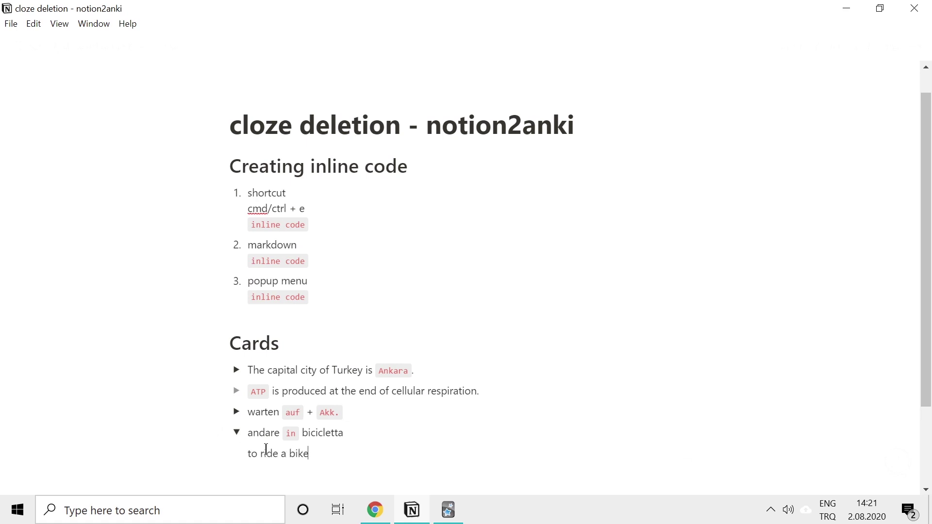
pyautogui.click(237, 432)
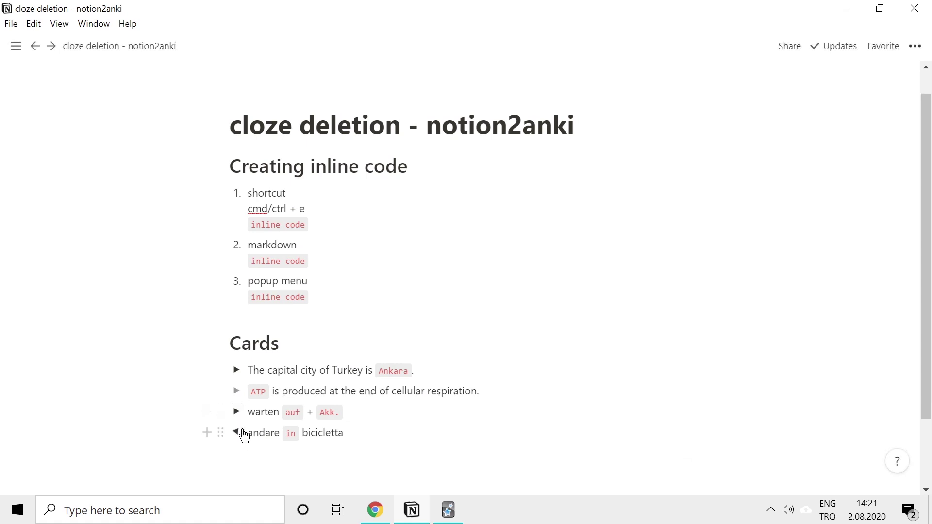
pyautogui.click(381, 431)
pyautogui.press('Return')
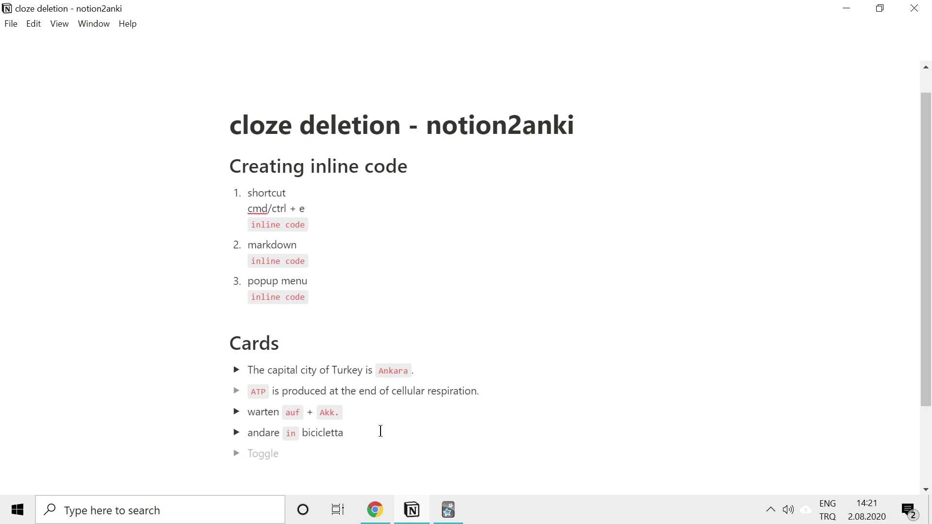
# Write the card 'Apple was founded by Steve Jobs in 1976' with Steve Jobs and 1976 as code
pyautogui.write('Appl')
pyautogui.write('e was dound')
pyautogui.press('BackSpace')
pyautogui.press('BackSpace')
pyautogui.press('BackSpace')
pyautogui.press('BackSpace')
pyautogui.press('BackSpace')
pyautogui.write('founded')
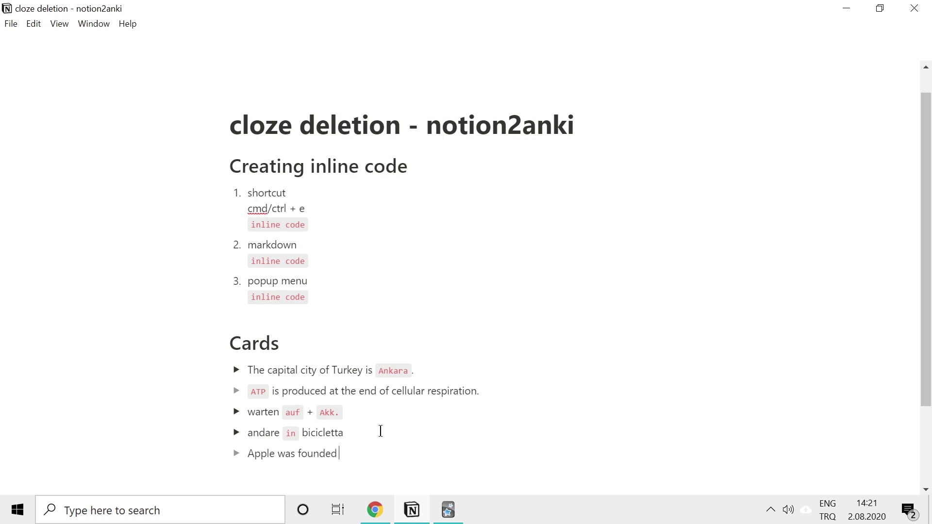
pyautogui.write(' by')
pyautogui.hotkey('ctrl', 'e')
pyautogui.write(' Stev')
pyautogui.write('e Jobs')
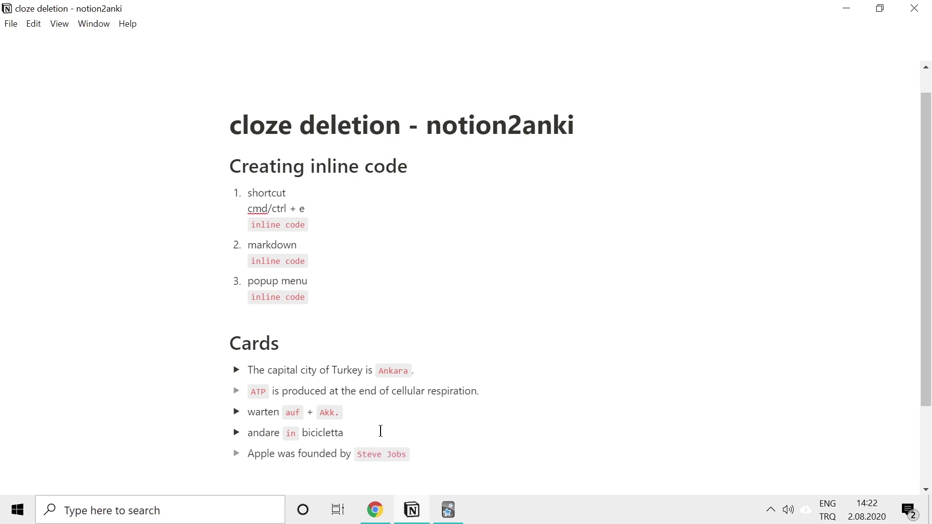
pyautogui.write(' in')
pyautogui.hotkey('ctrl', 'e')
pyautogui.write(' 1')
pyautogui.write('976.')
pyautogui.press('Return')
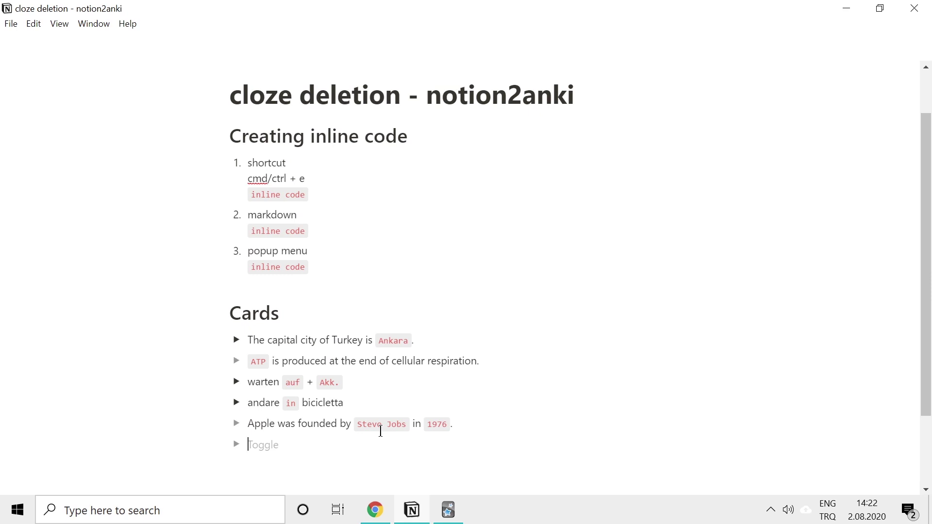
# Add a collapsed toggle 'What is the name of this symbol: *' hiding the answer 'Asterisk'
pyautogui.write('What is th')
pyautogui.write('e name of this symbol: ')
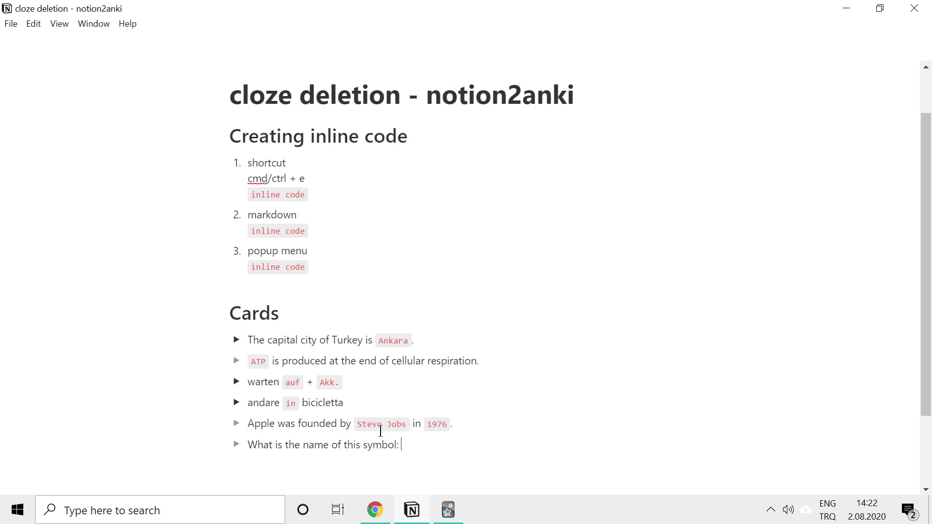
pyautogui.write('*')
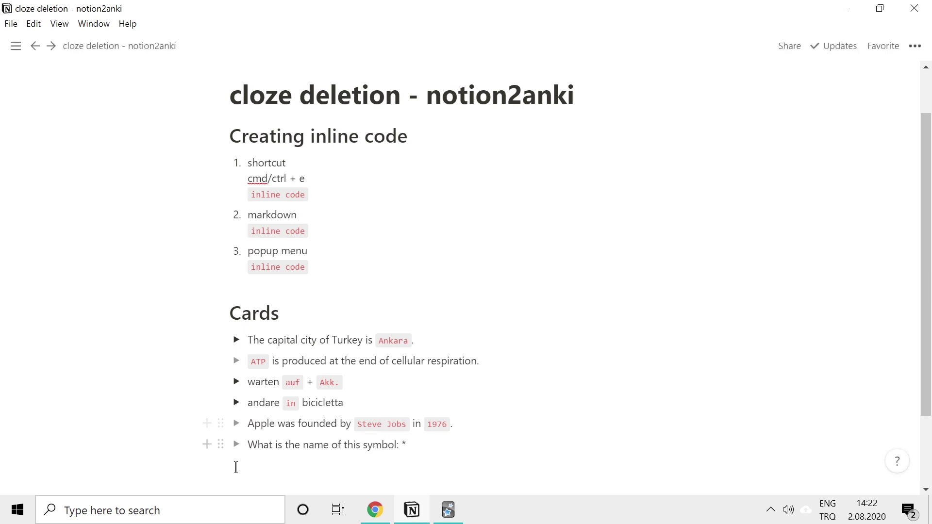
pyautogui.click(236, 445)
pyautogui.click(268, 464)
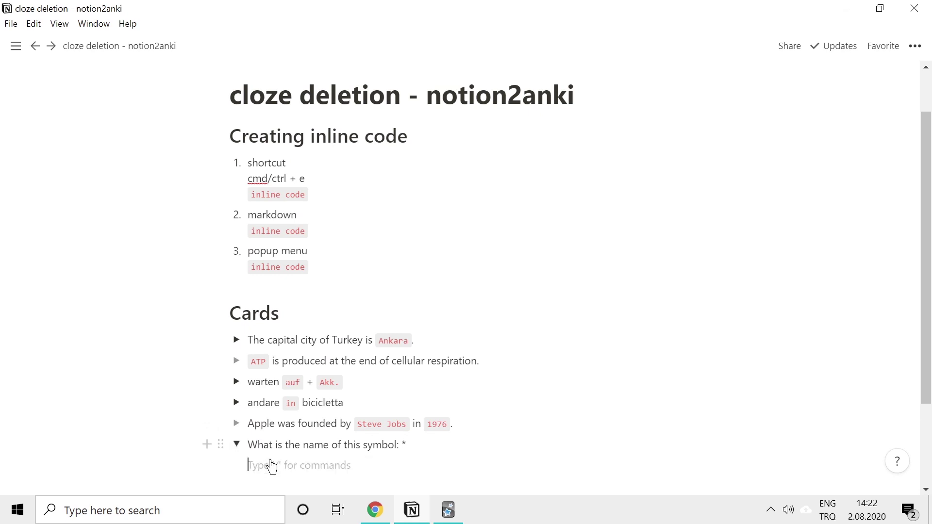
pyautogui.write('Asterisk')
pyautogui.click(237, 445)
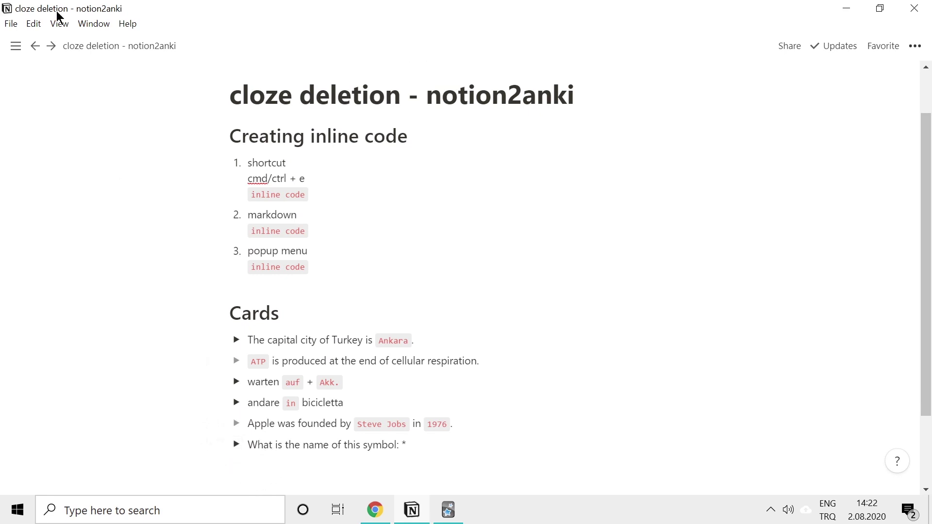
# Export the page as HTML and save the Export zip to the Desktop
pyautogui.click(915, 46)
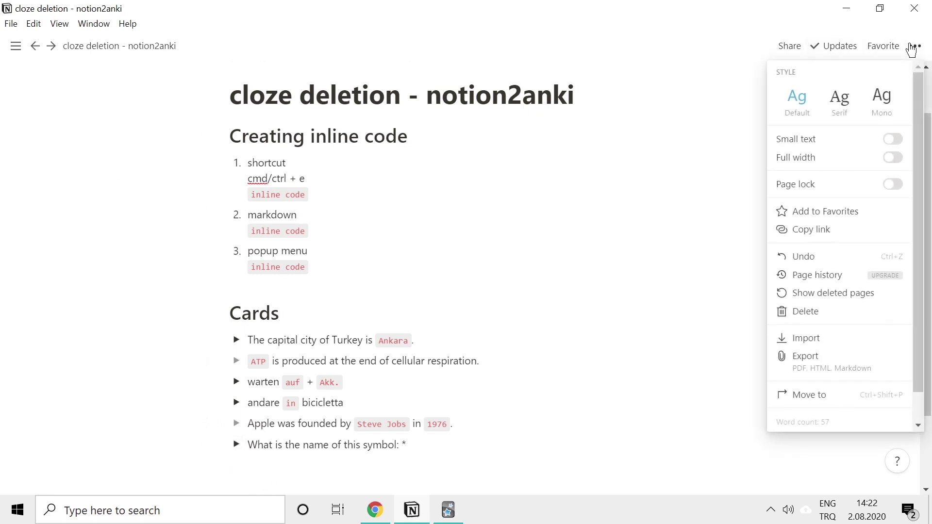
pyautogui.click(807, 362)
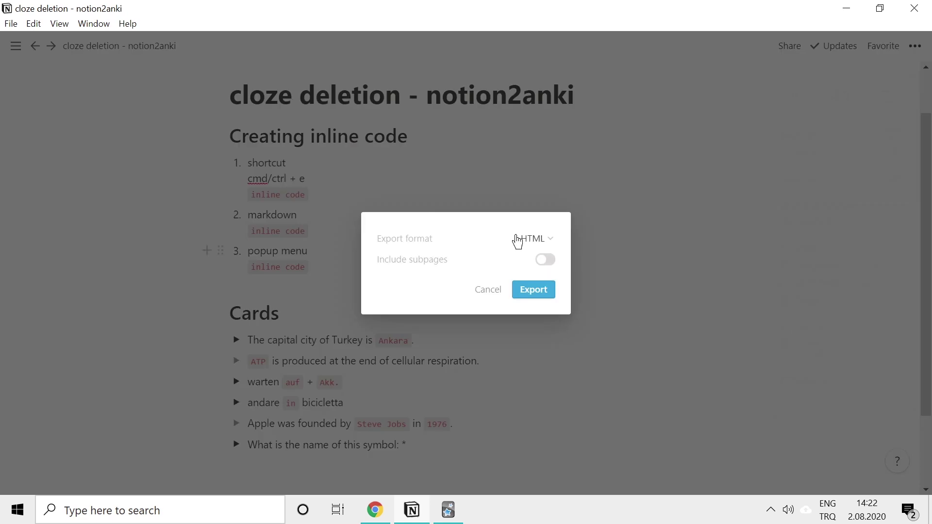
pyautogui.click(535, 284)
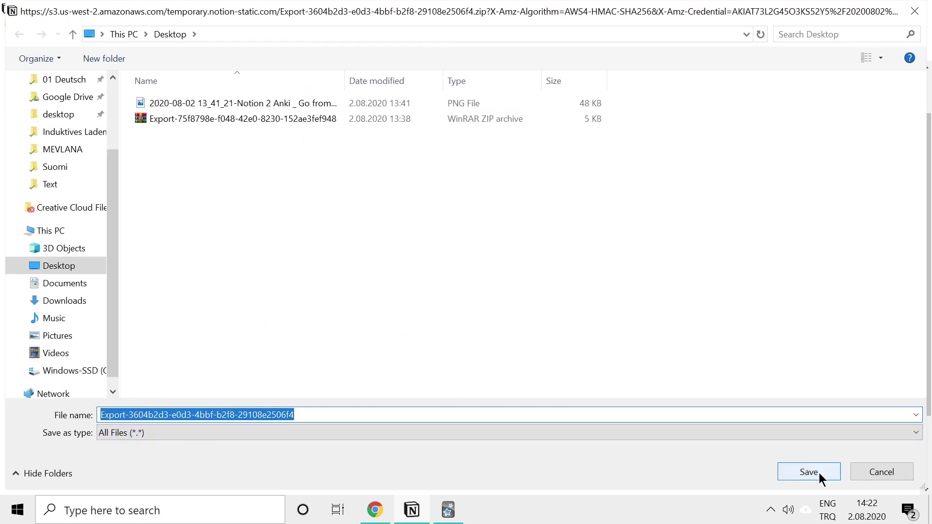
pyautogui.click(820, 475)
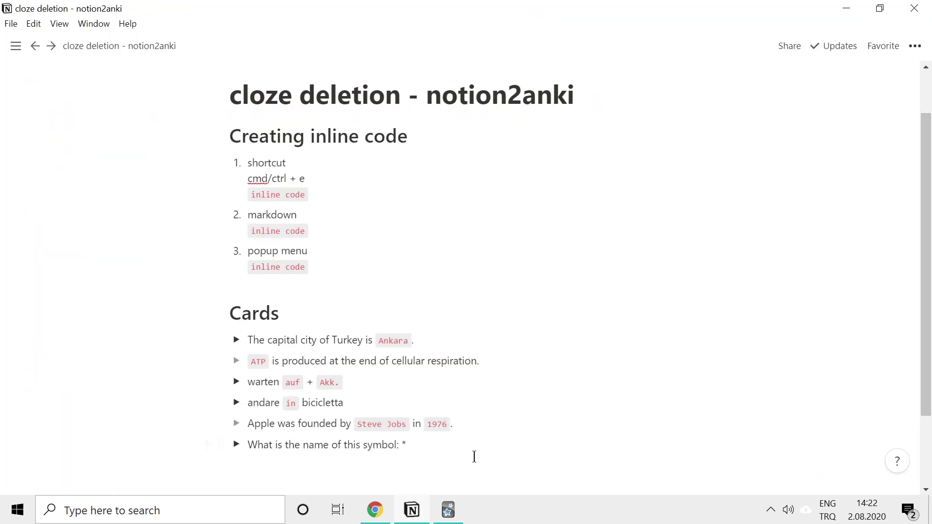
# Upload the newest Notion Export zip on notion.2anki.net
pyautogui.click(376, 512)
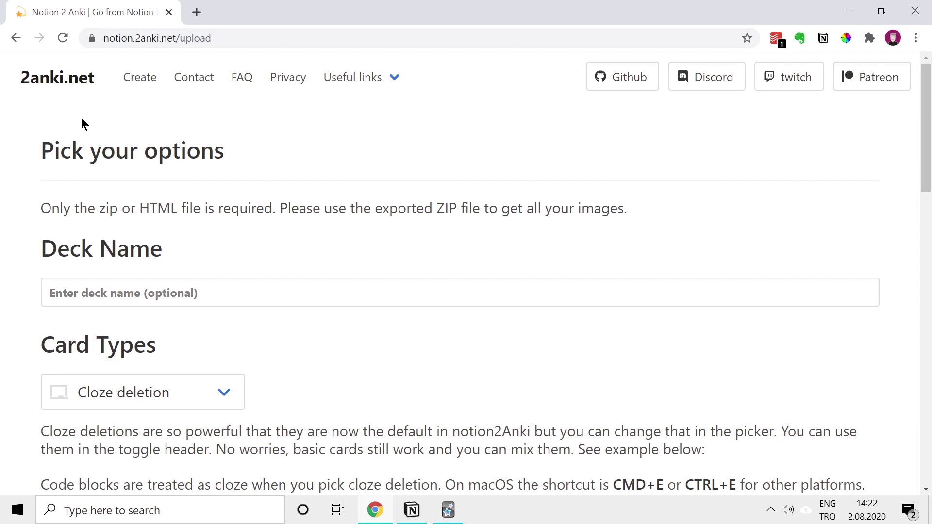
pyautogui.scroll(-1, 89, 122)
pyautogui.scroll(-2, 92, 127)
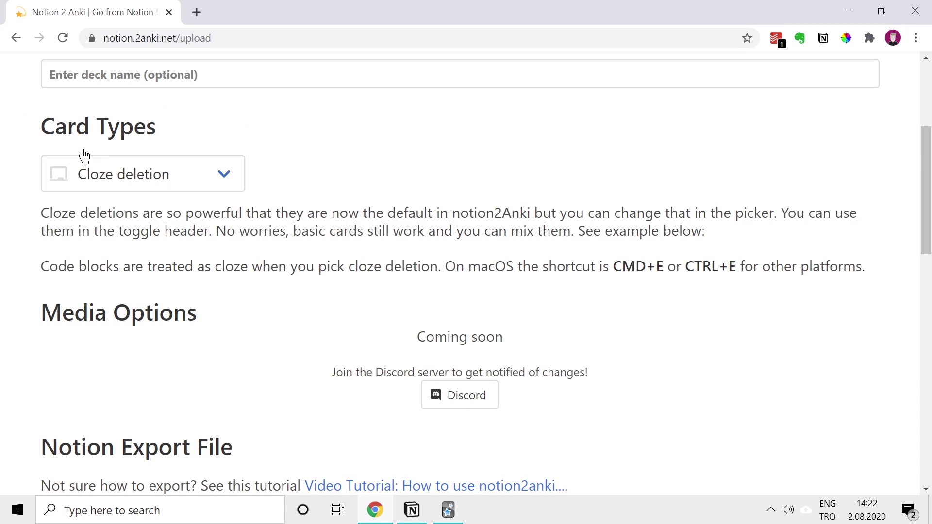
pyautogui.scroll(-3, 372, 276)
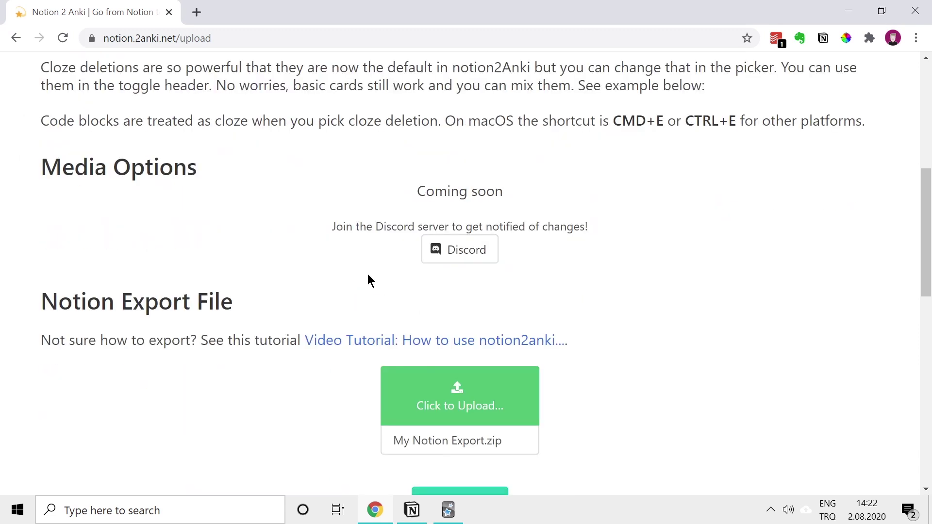
pyautogui.scroll(-2, 321, 291)
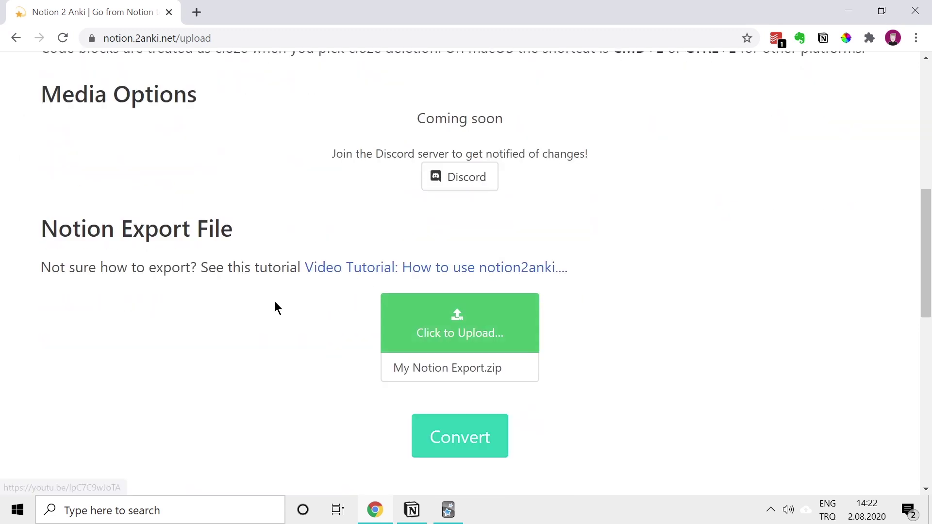
pyautogui.click(471, 326)
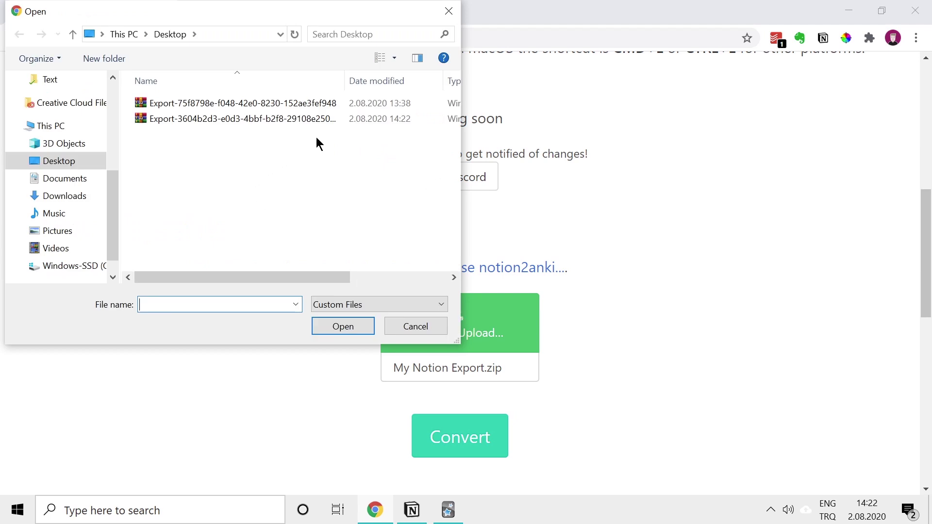
pyautogui.click(336, 120)
pyautogui.click(368, 327)
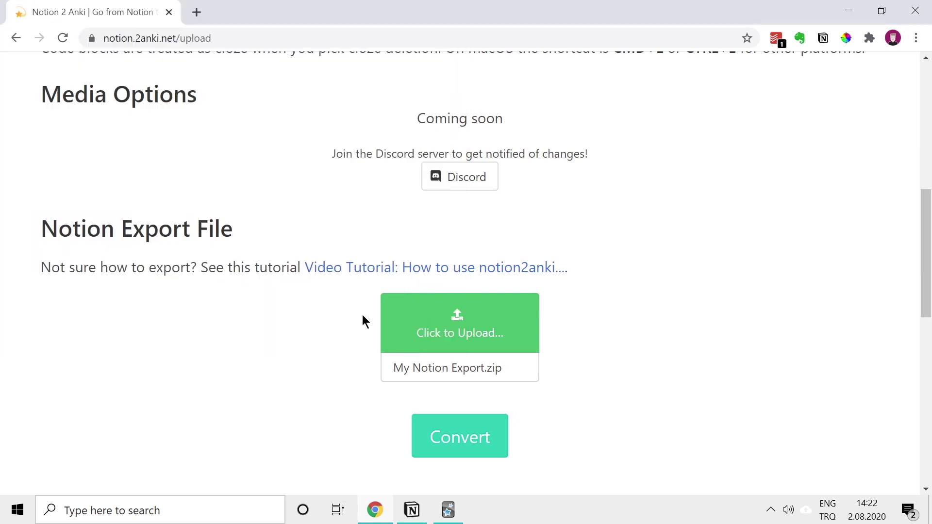
# Convert the upload into an Anki deck and open the downloaded .apkg file
pyautogui.scroll(-1, 217, 203)
pyautogui.scroll(-1, 217, 210)
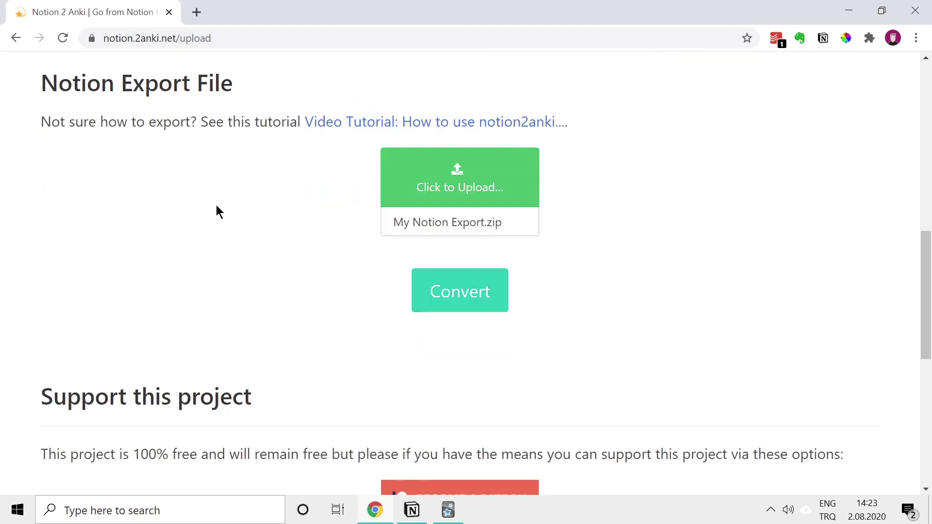
pyautogui.click(447, 304)
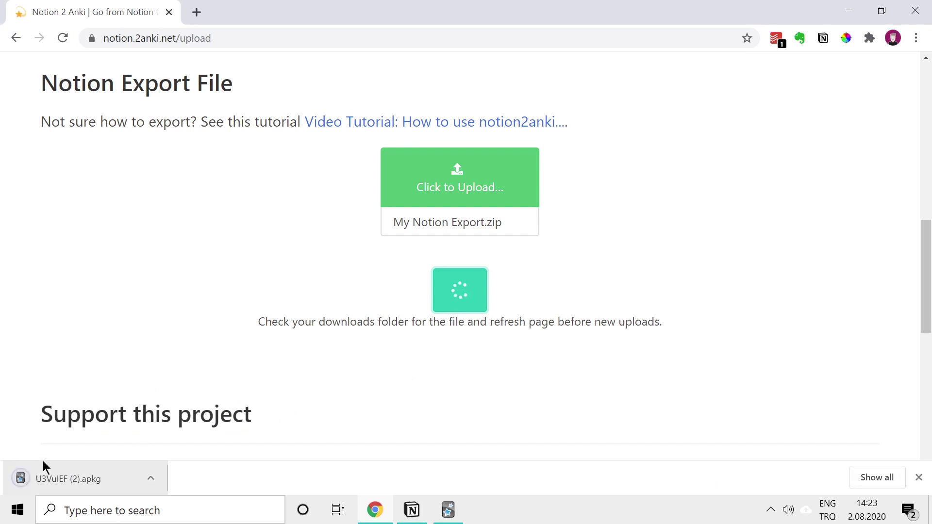
pyautogui.click(92, 478)
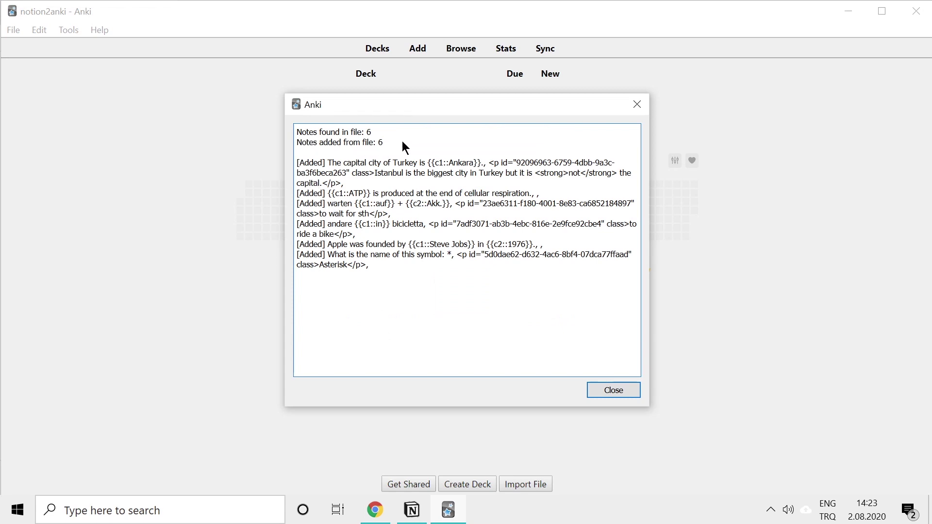
# Dismiss the import report and open the 'cloze deletion - notion2anki' deck
pyautogui.click(613, 391)
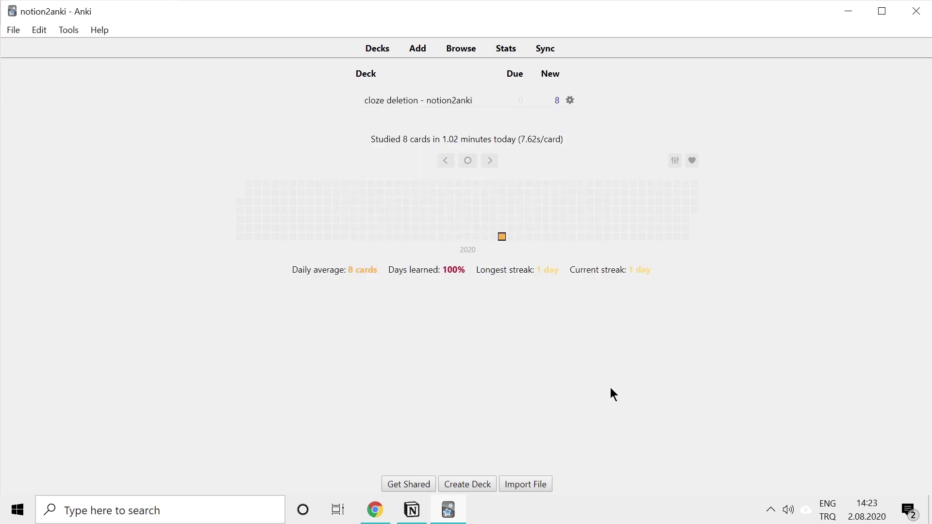
pyautogui.click(411, 102)
# Study the deck, revealing and rating Good the Ankara, ATP, auf, in, Steve Jobs, Asterisk and 1976 clozes
pyautogui.click(528, 130)
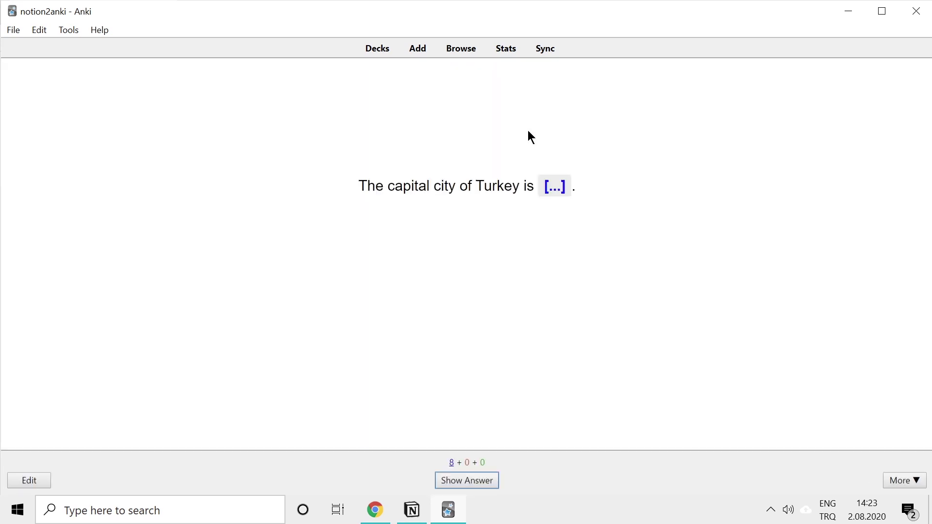
pyautogui.press('space')
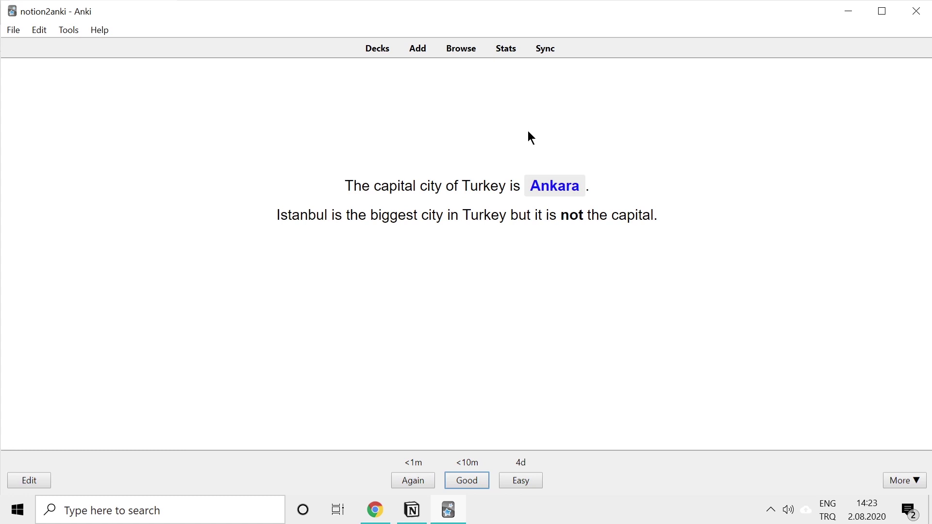
pyautogui.press('space')
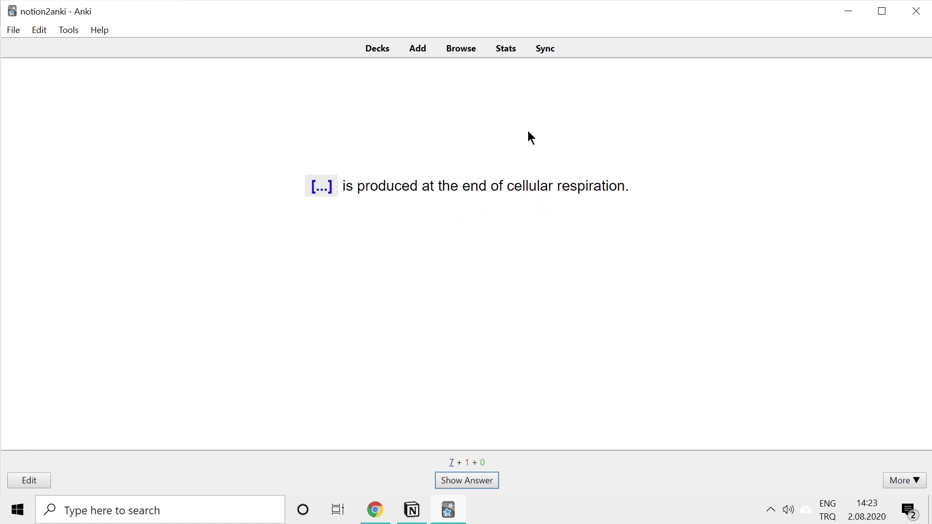
pyautogui.press('space')
pyautogui.press('space')
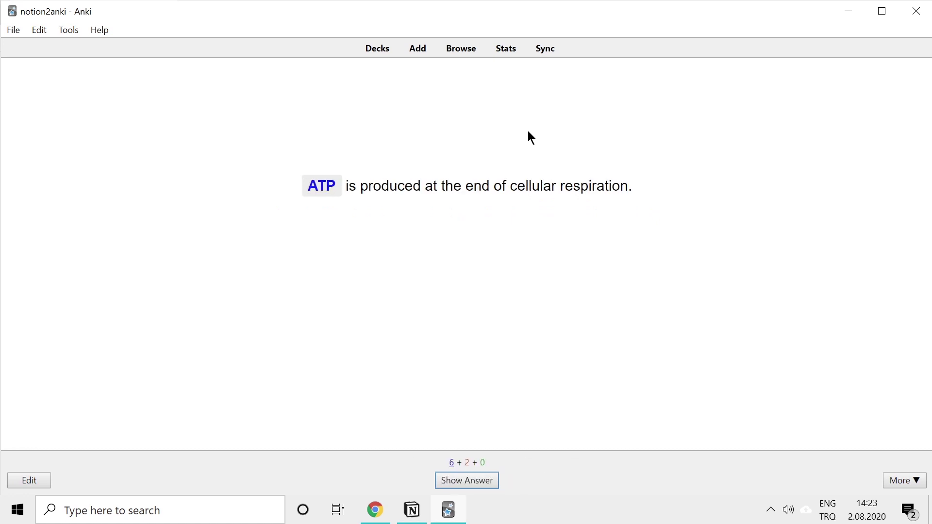
pyautogui.press('space')
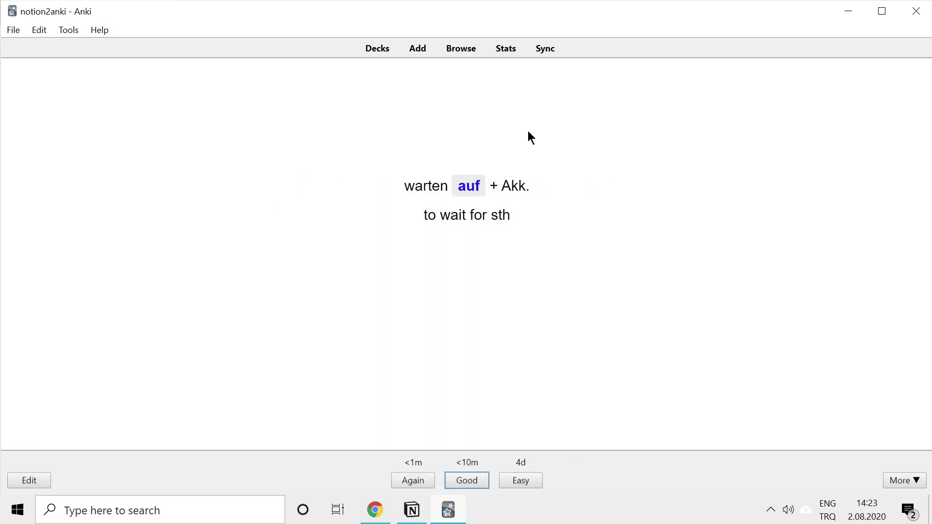
pyautogui.press('space')
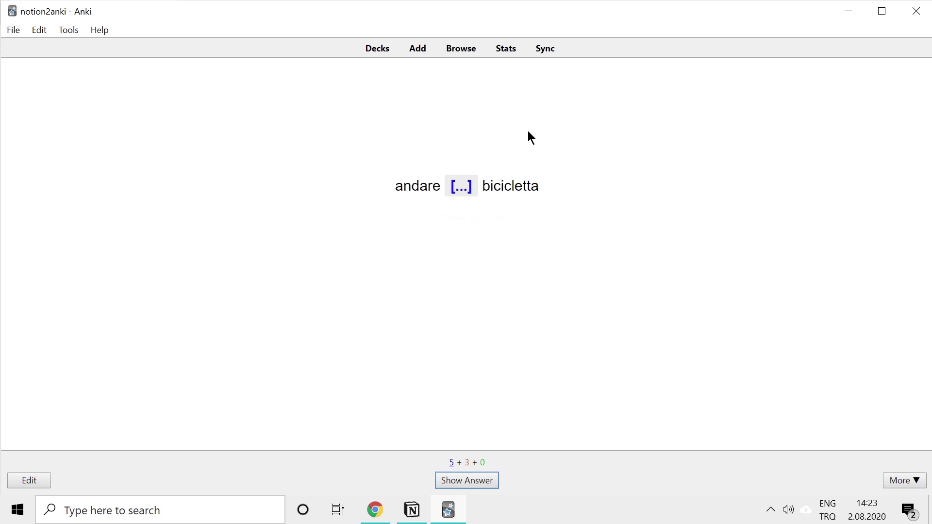
pyautogui.press('space')
pyautogui.press('space')
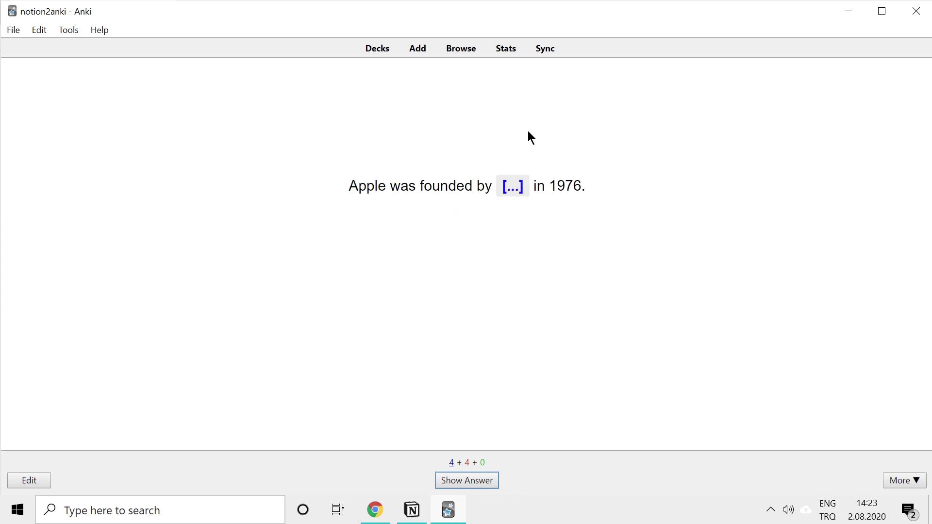
pyautogui.press('space')
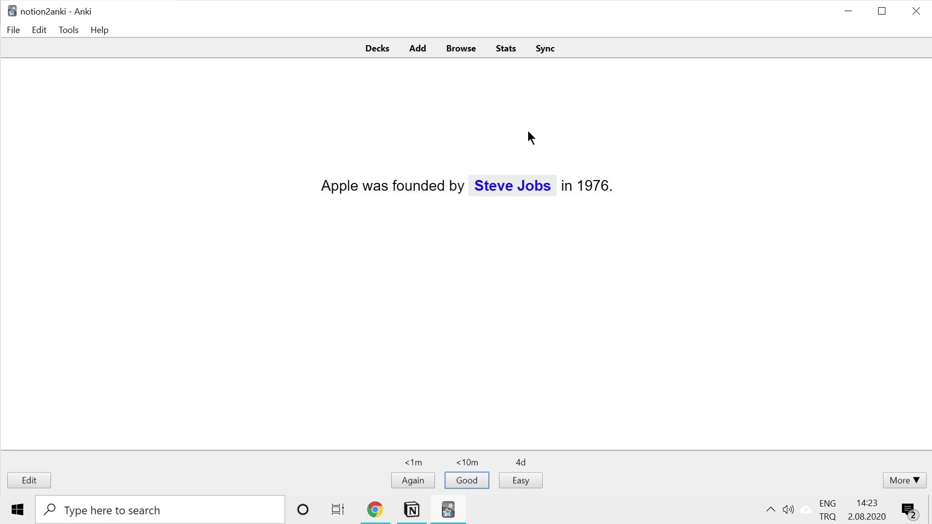
pyautogui.press('space')
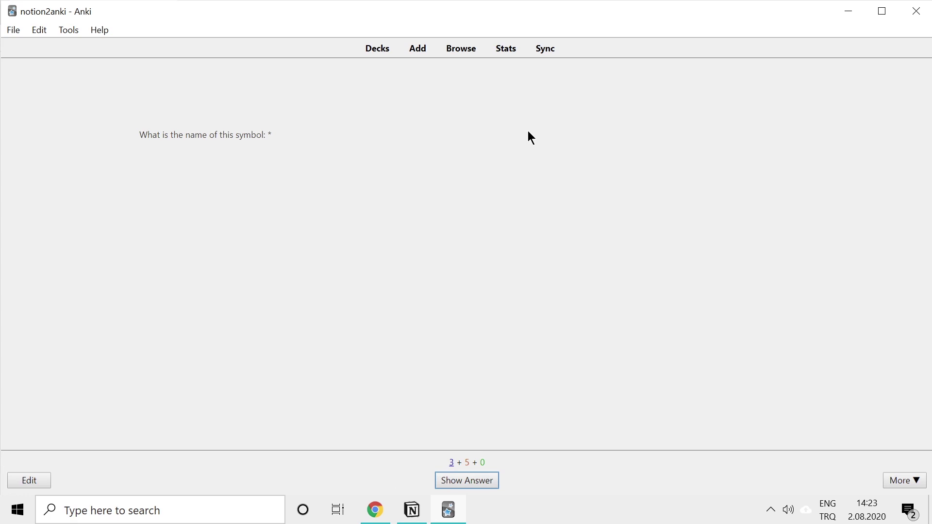
pyautogui.press('space')
pyautogui.press('space')
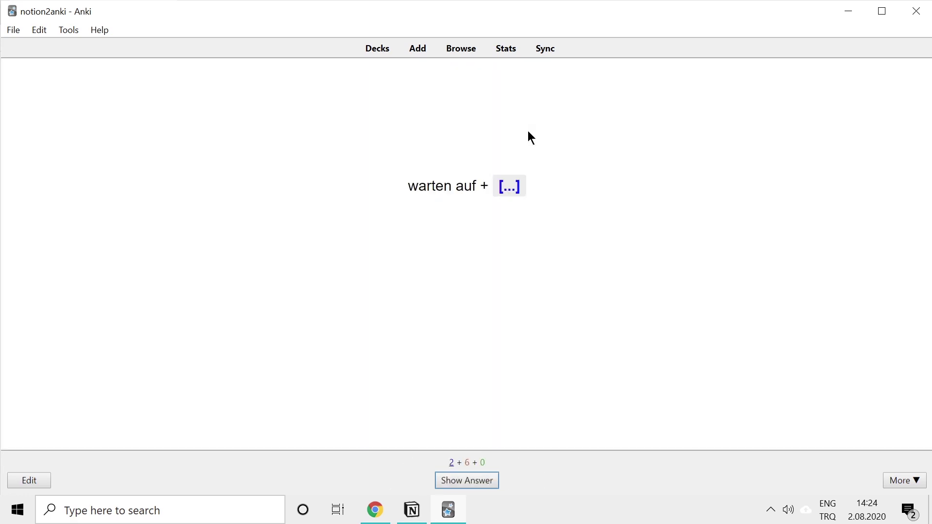
pyautogui.press('space')
pyautogui.press('space')
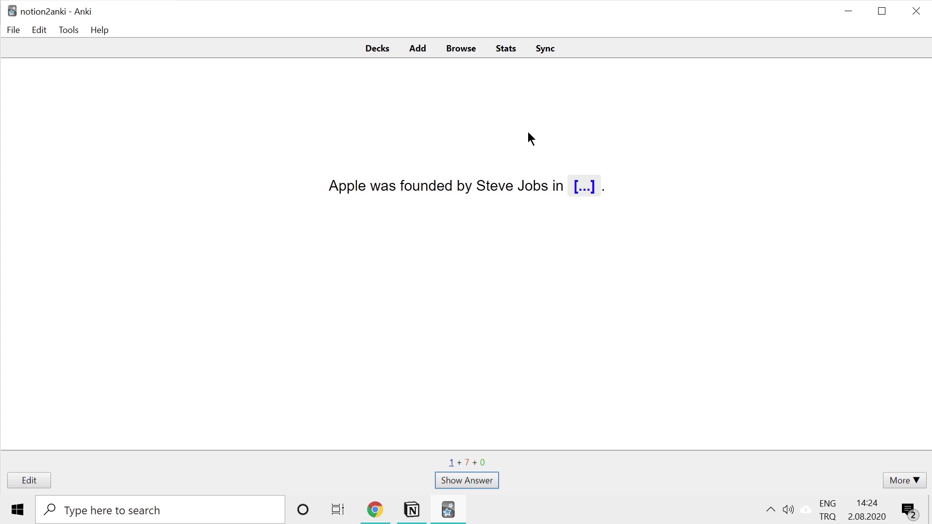
pyautogui.press('space')
pyautogui.press('space')
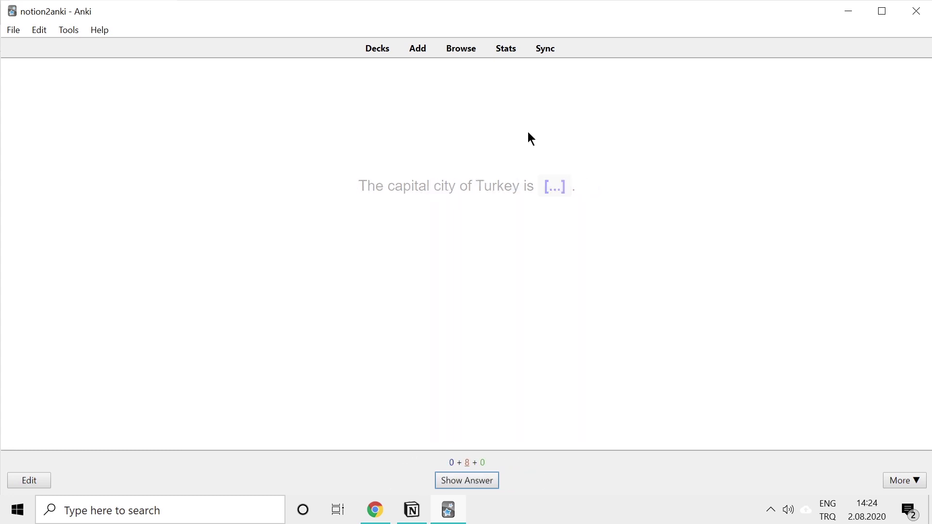